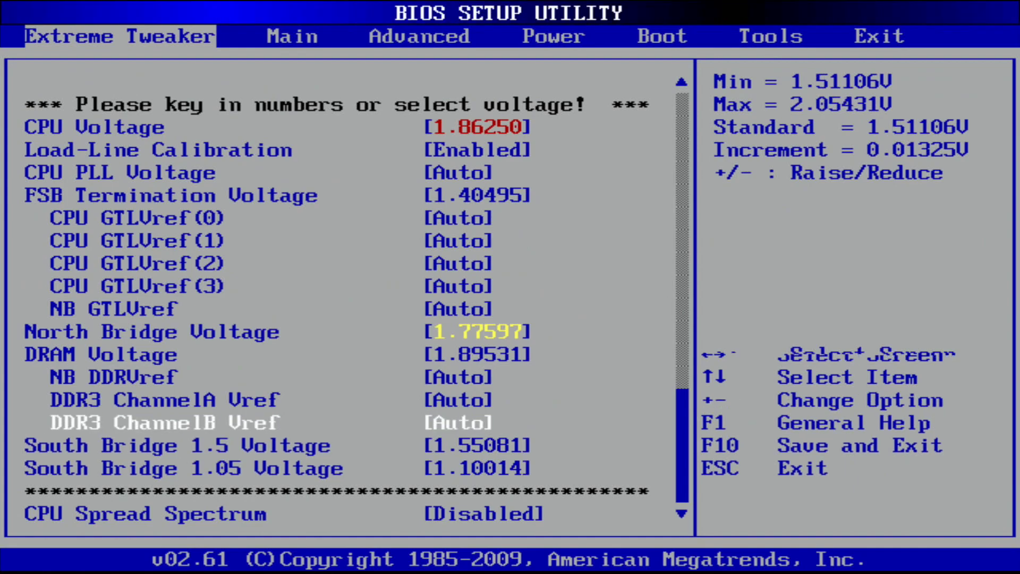
Lower the DRAM Voltage to 1.82906 V in the Extreme Tweaker voltage settings
key(minus)
key(minus)
key(minus)
key(minus)
key(minus)
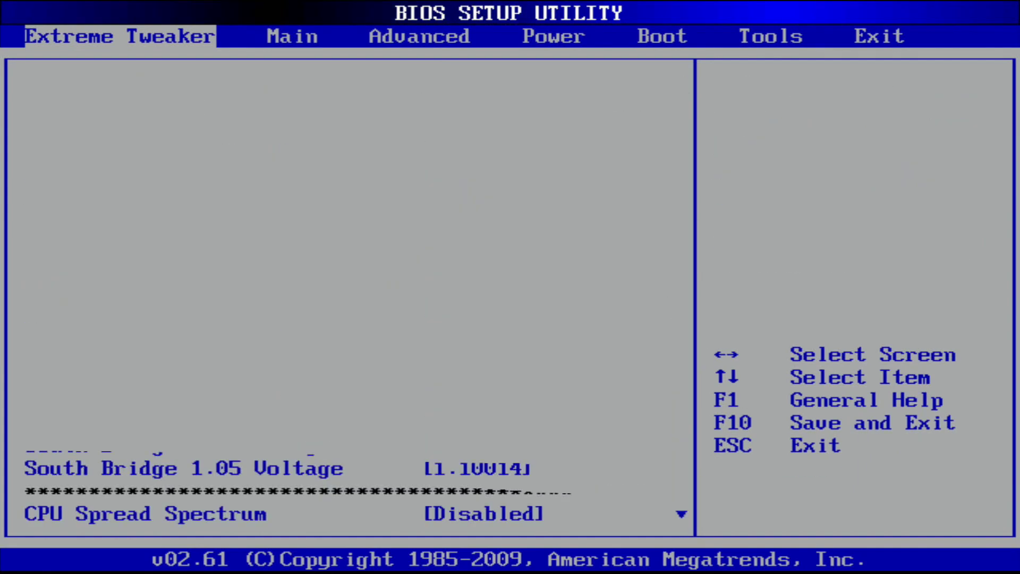
Set the North Bridge Voltage to 1.5 V
key(Up)
text(1.)
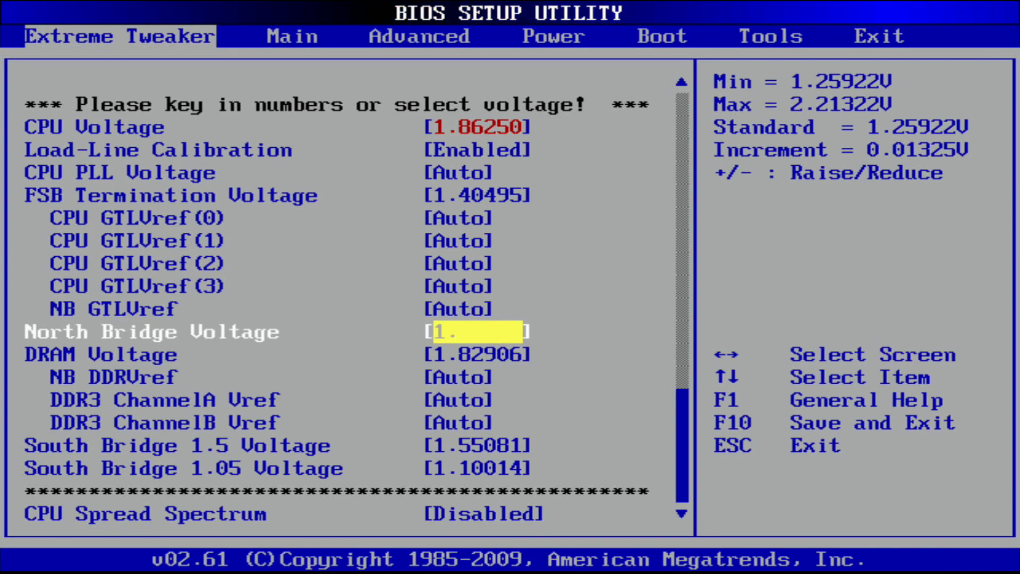
text(5)
key(Return)
Review the Extreme Tweaker settings from the voltages back up through the DRAM timings
key(Down)
key(Up)
key(Up)
key(Up)
key(Up)
key(Up)
key(Up)
key(Up)
key(Up)
key(Up)
key(Up)
key(Up)
key(Up)
key(Up)
key(Up)
key(Up)
key(Up)
key(Up)
key(Up)
key(Up)
key(Up)
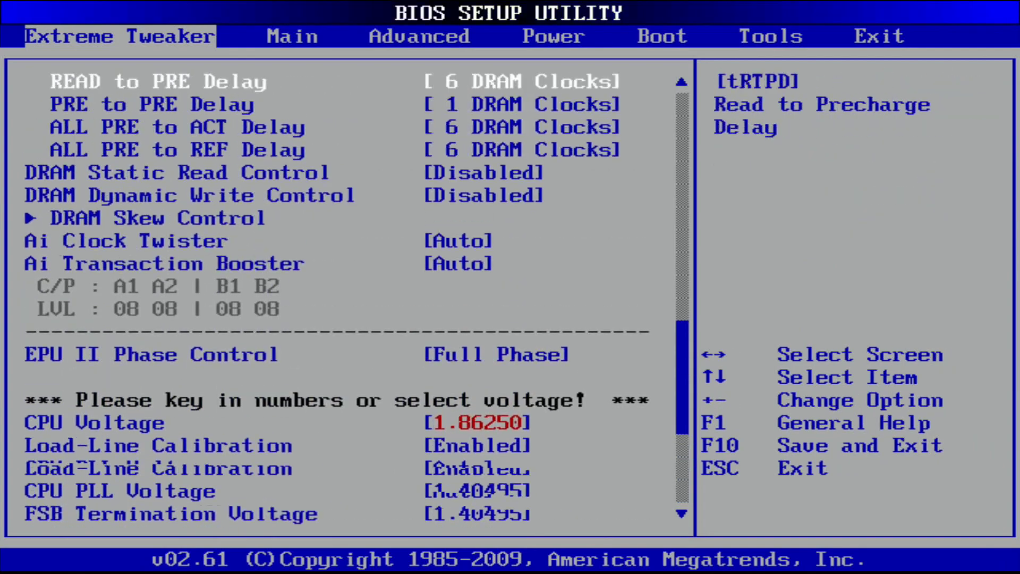
key(Up)
key(Up)
key(Up)
key(Up)
key(Down)
Name a new CMOS overclocking profile q6600 in the O.C. Profile configuration and save it to a profile slot
key(Left)
key(Left)
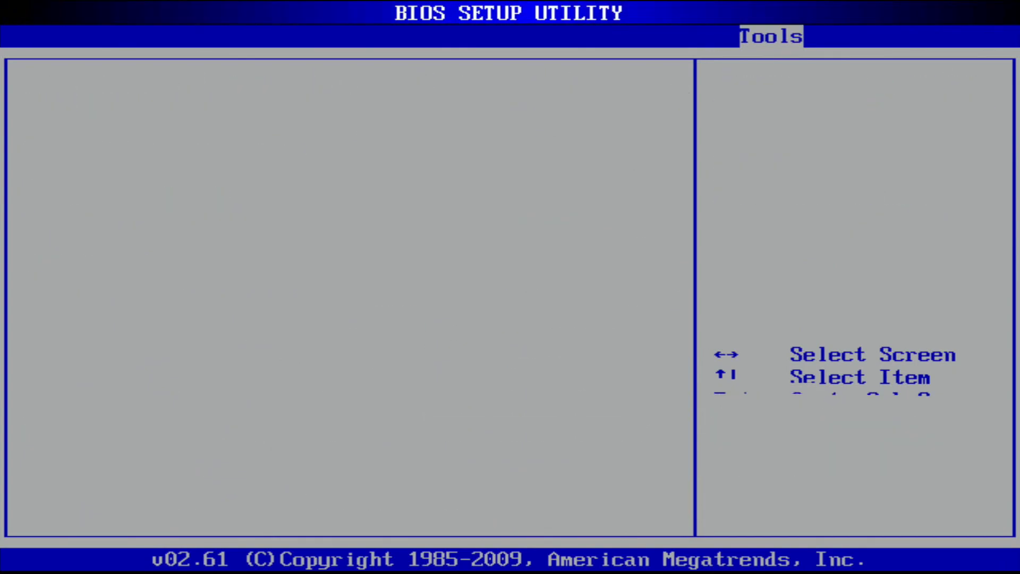
text(q6600)
key(Return)
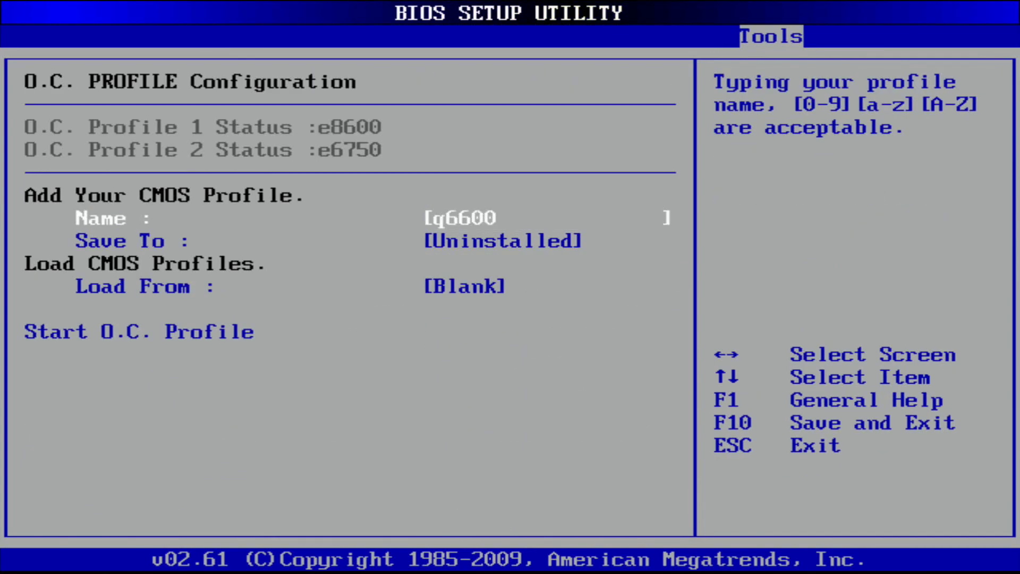
key(Down)
key(Return)
key(Down)
key(Down)
key(Return)
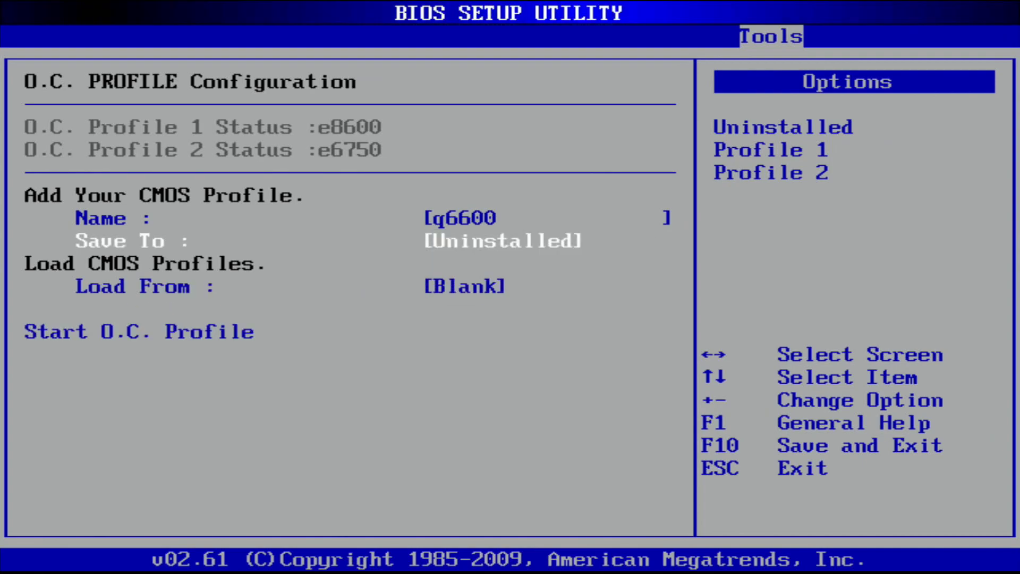
Examine the full Extreme Tweaker list, from the FSB and CPU ratio through the DRAM timings to the voltages
key(Right)
key(Right)
key(Down)
key(Down)
key(Down)
key(Down)
key(Down)
key(Down)
key(Down)
key(Down)
key(Down)
key(Down)
key(Down)
key(Down)
key(Down)
key(Down)
key(Down)
key(Down)
key(Down)
key(Down)
key(Down)
key(Down)
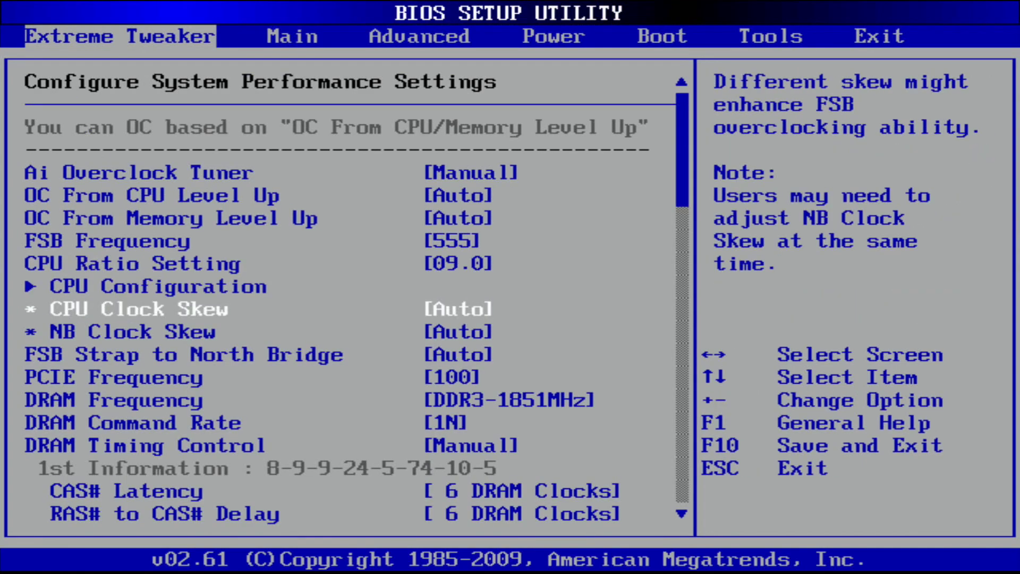
key(Down)
key(Down)
key(Down)
key(Down)
key(Down)
key(Down)
key(Down)
key(Down)
key(Down)
key(Down)
key(Down)
key(Down)
key(Down)
key(Down)
key(Down)
key(Down)
key(Down)
key(Down)
key(Down)
key(Down)
key(Up)
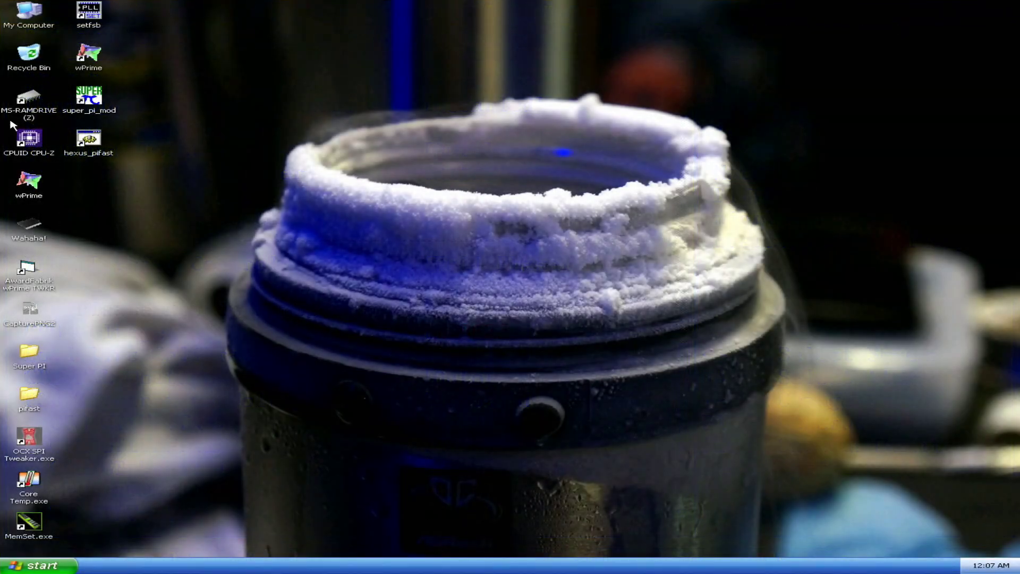
On the Windows desktop, open CPU-Z and move its window away from the centre
key(Down)
key(Down)
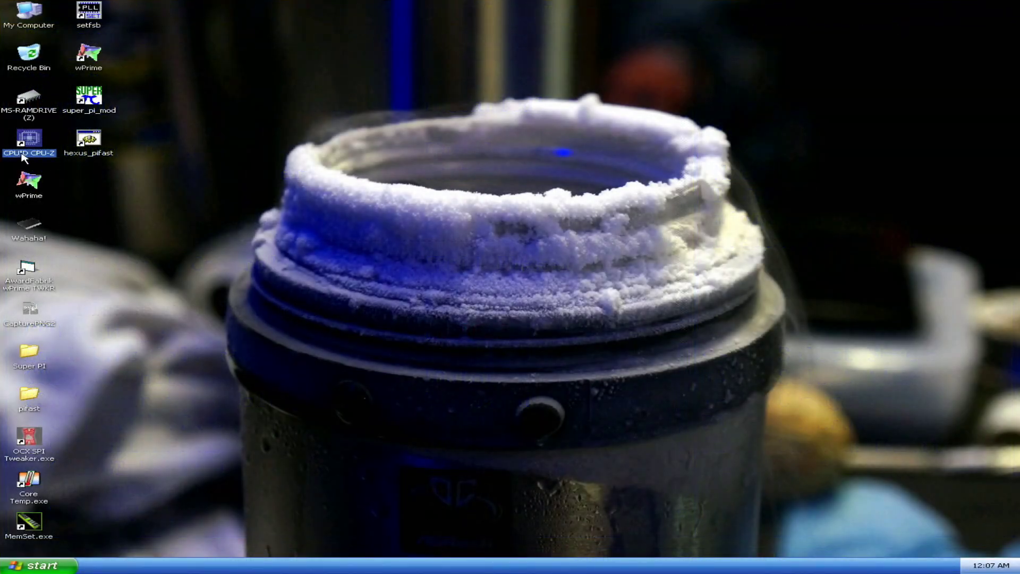
key(Return)
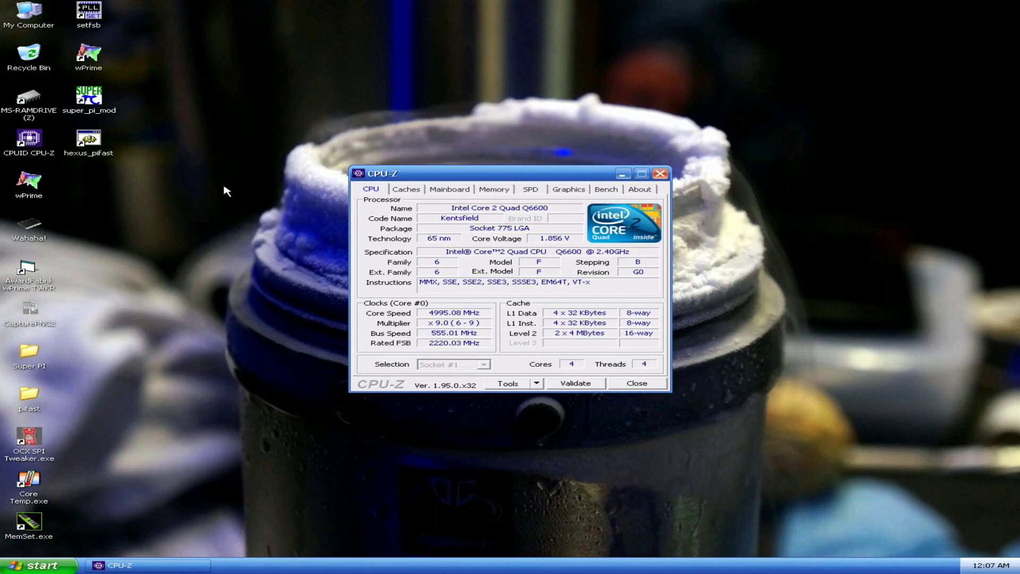
drag(491, 174, 754, 33)
Open wPrime and save a thread count of 8 in its advanced settings
click(104, 62)
double_click(104, 62)
click(412, 317)
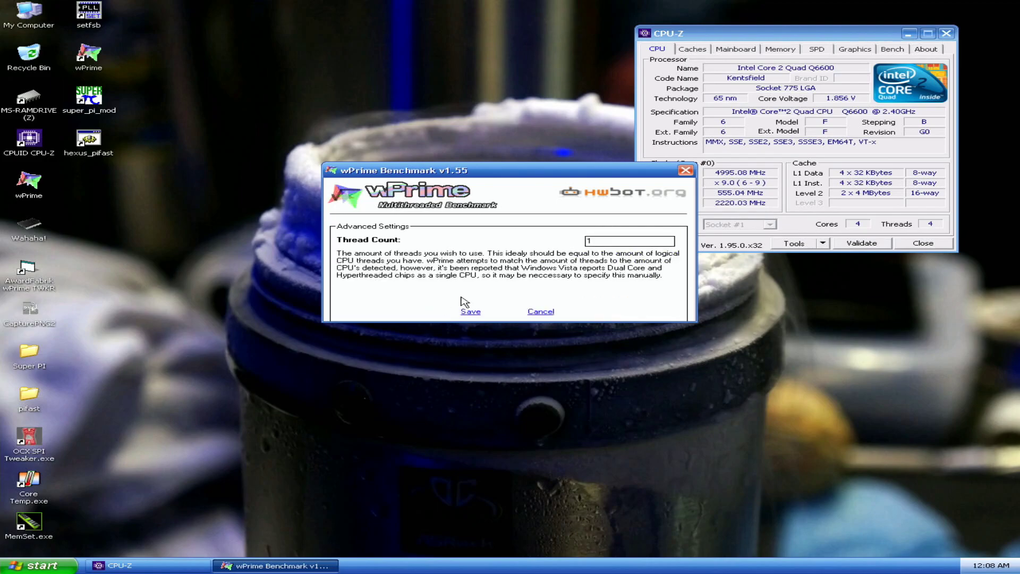
double_click(592, 242)
text(8)
click(477, 312)
Start AwardFabrik wPrime TWKR with its window moved aside, and close CPU-Z
double_click(27, 270)
drag(170, 29, 315, 45)
click(922, 243)
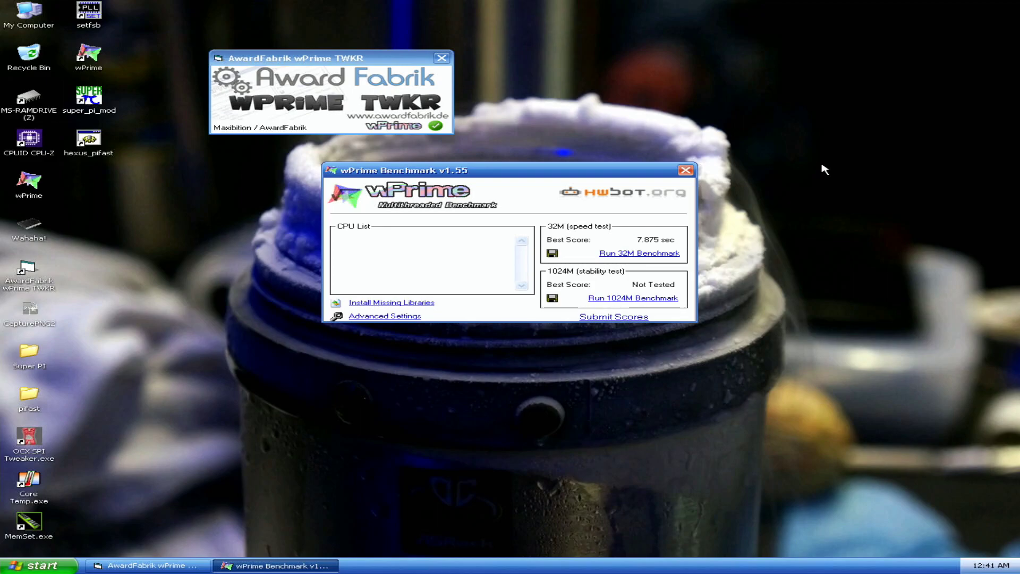
Run the 32M speed test in wPrime and move its window away from the centre
drag(475, 243, 800, 57)
click(830, 135)
drag(568, 170, 801, 65)
Apply an FSB frequency of 561.6 MHz with SetFSB and close the tool
click(89, 14)
double_click(88, 13)
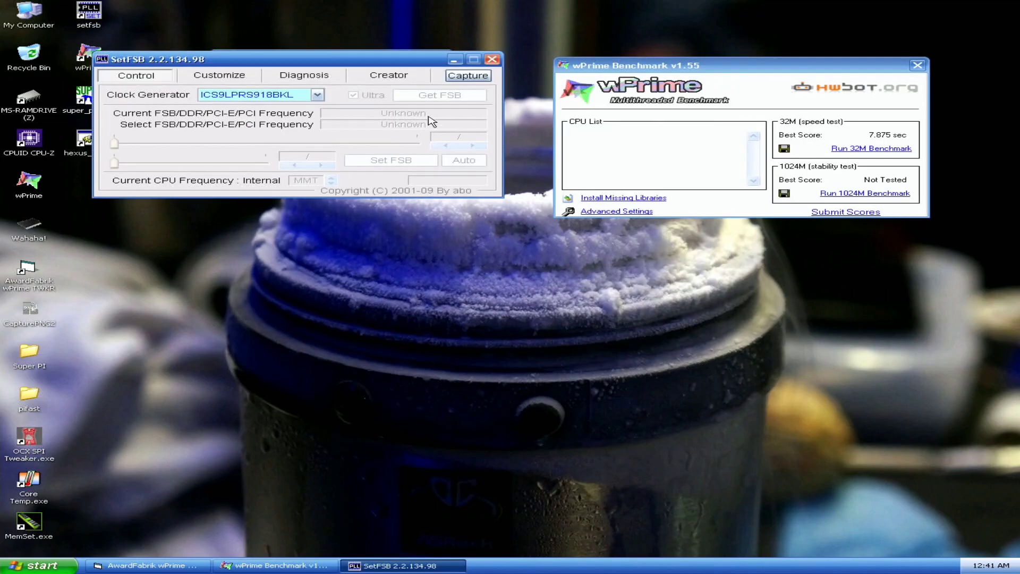
click(445, 99)
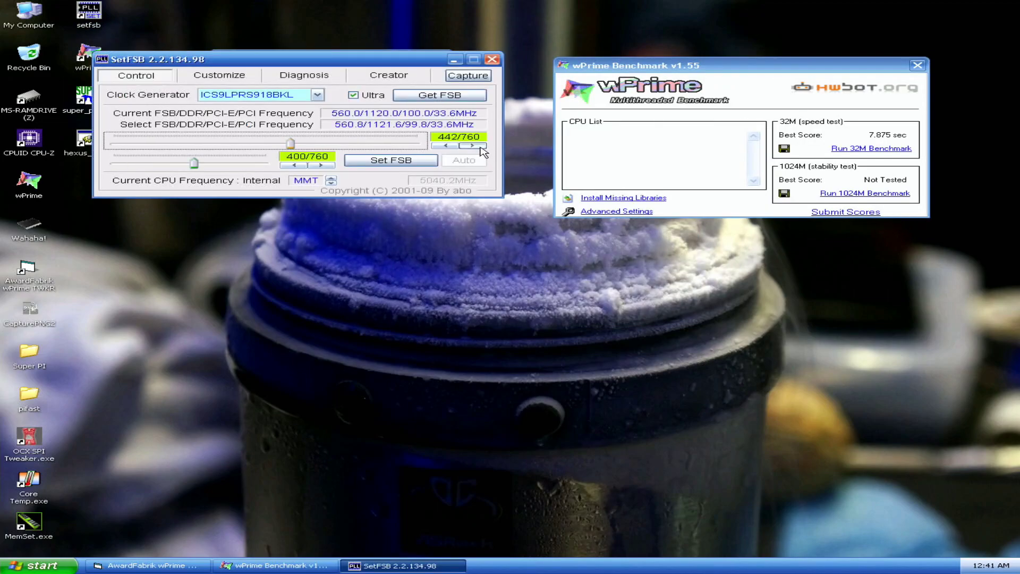
click(424, 162)
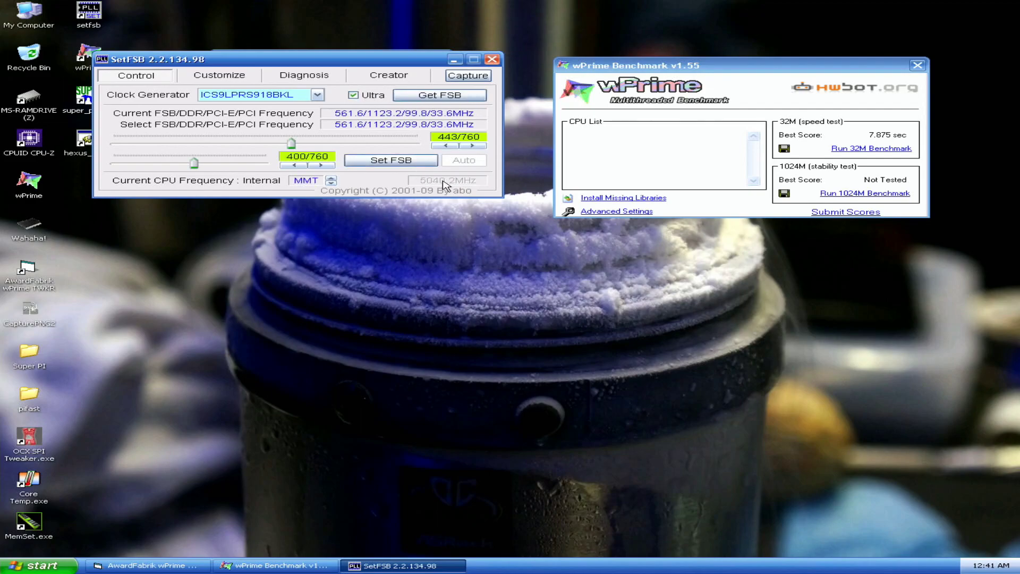
click(492, 59)
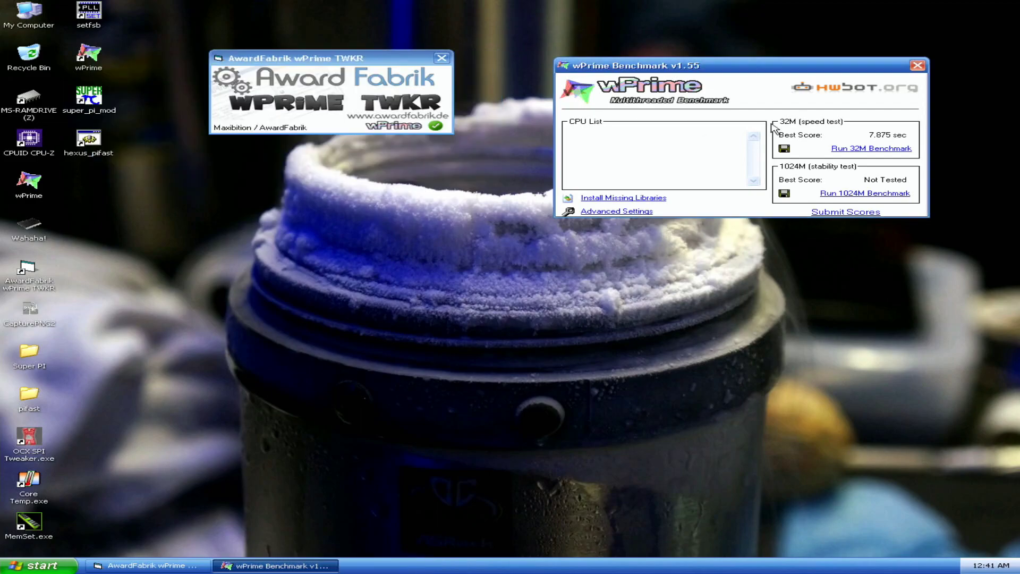
Run the wPrime 32M benchmark again at the new FSB and move the wPrime window aside
click(875, 150)
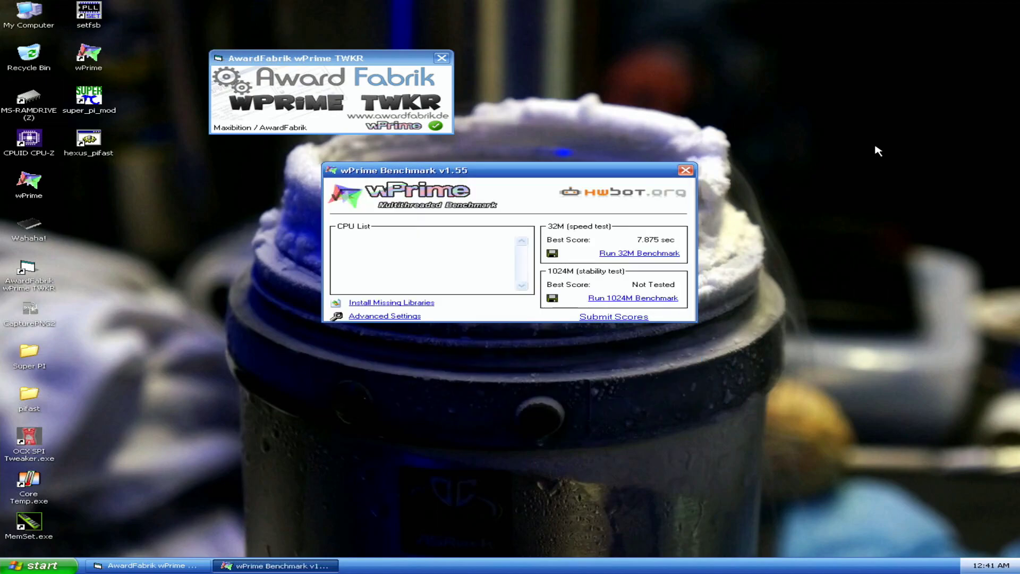
drag(635, 173, 812, 66)
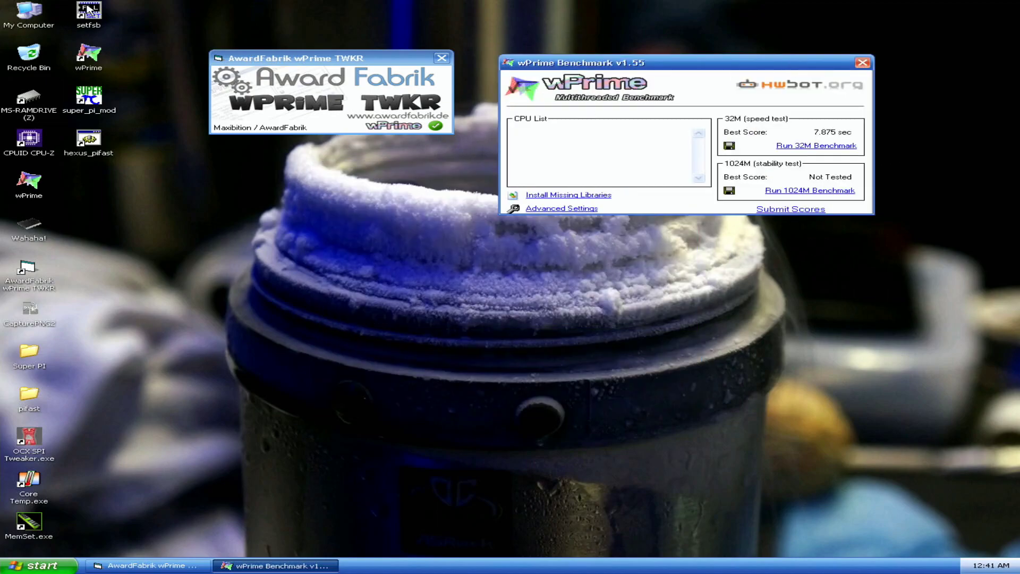
Select the Wahaha! desktop shortcut, and close and relaunch wPrime
click(28, 230)
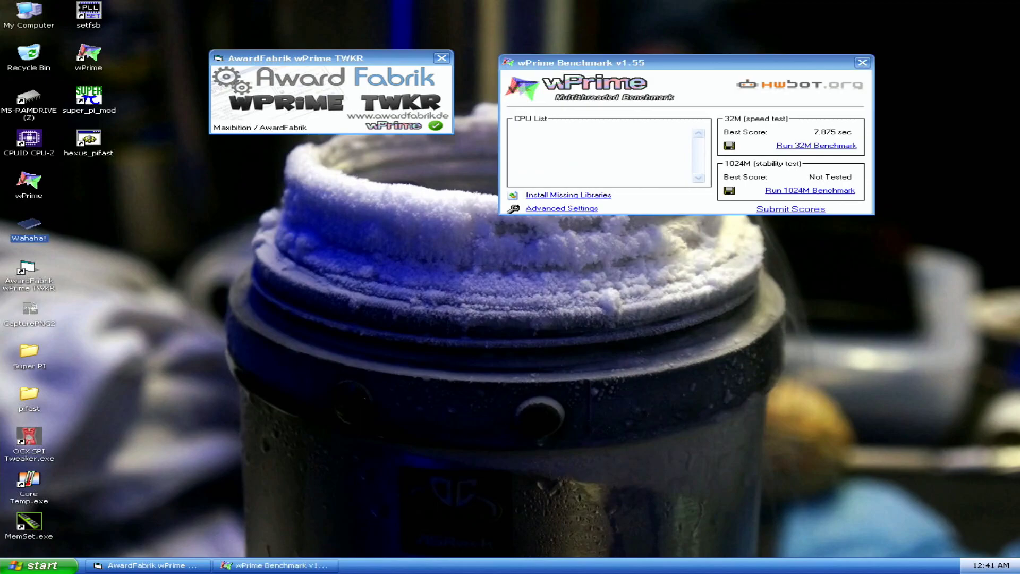
click(863, 62)
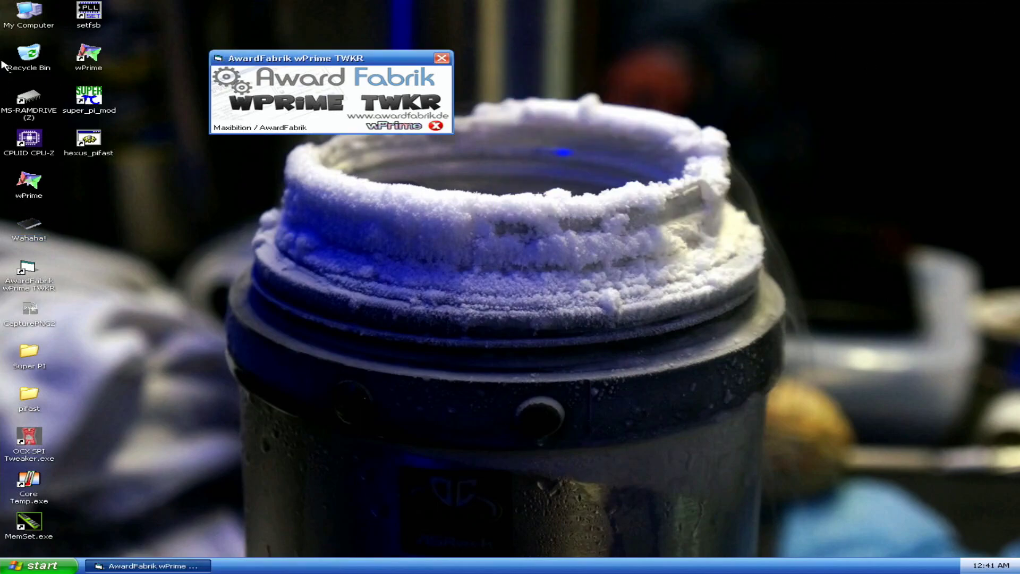
double_click(88, 62)
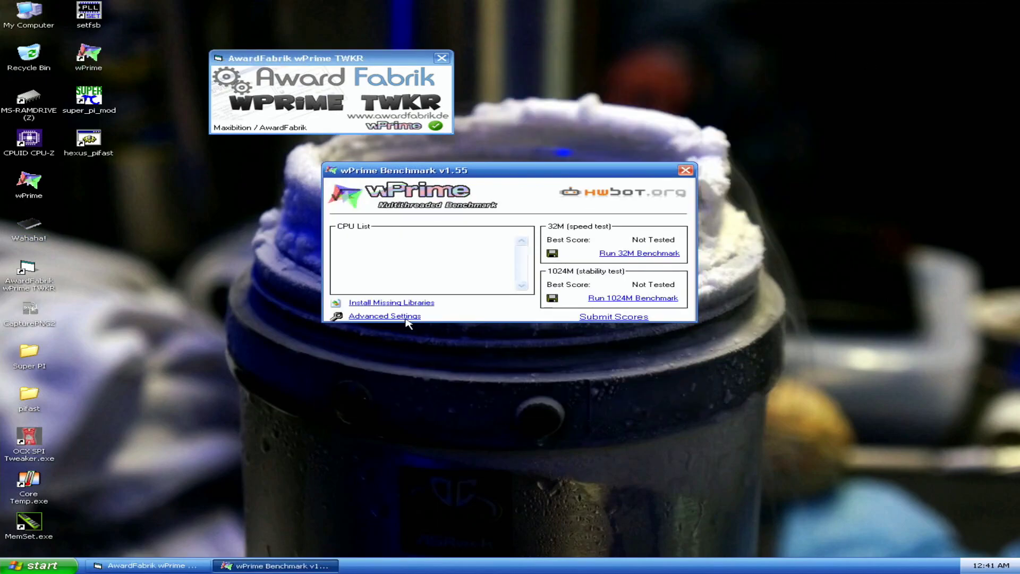
Save a thread count of 8 in the relaunched wPrime and run its 32M benchmark
click(405, 317)
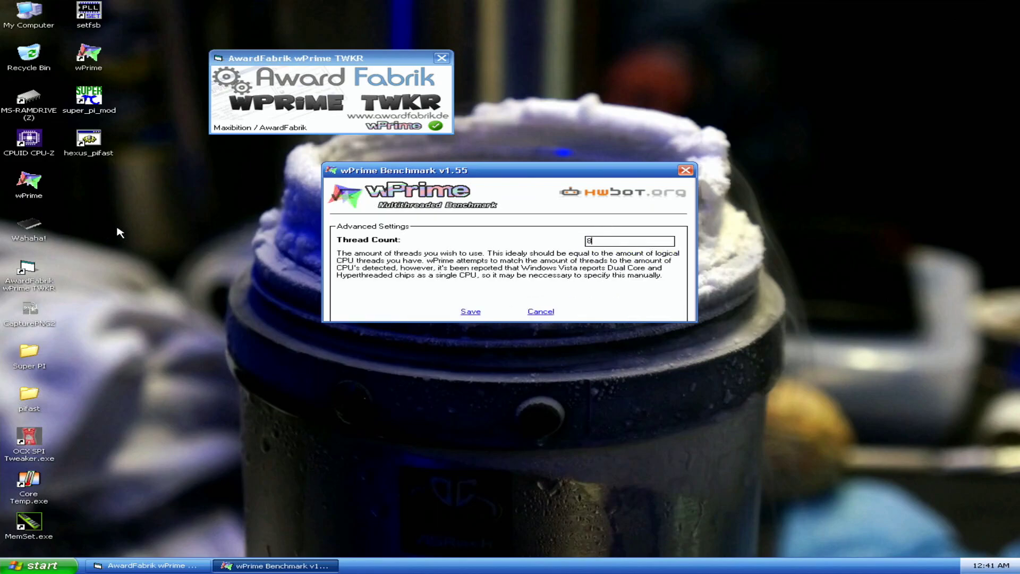
click(476, 312)
drag(551, 175, 795, 51)
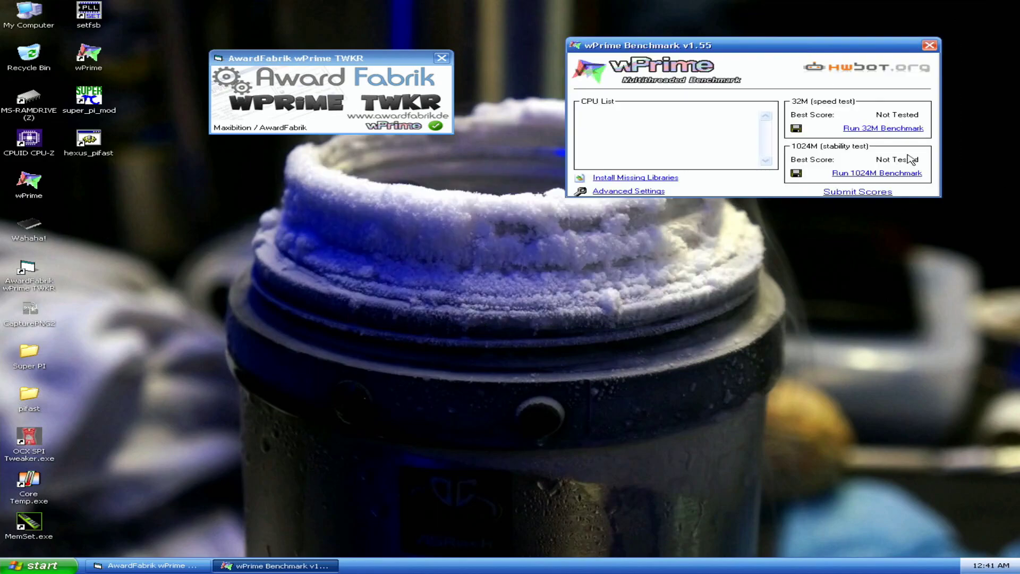
click(867, 129)
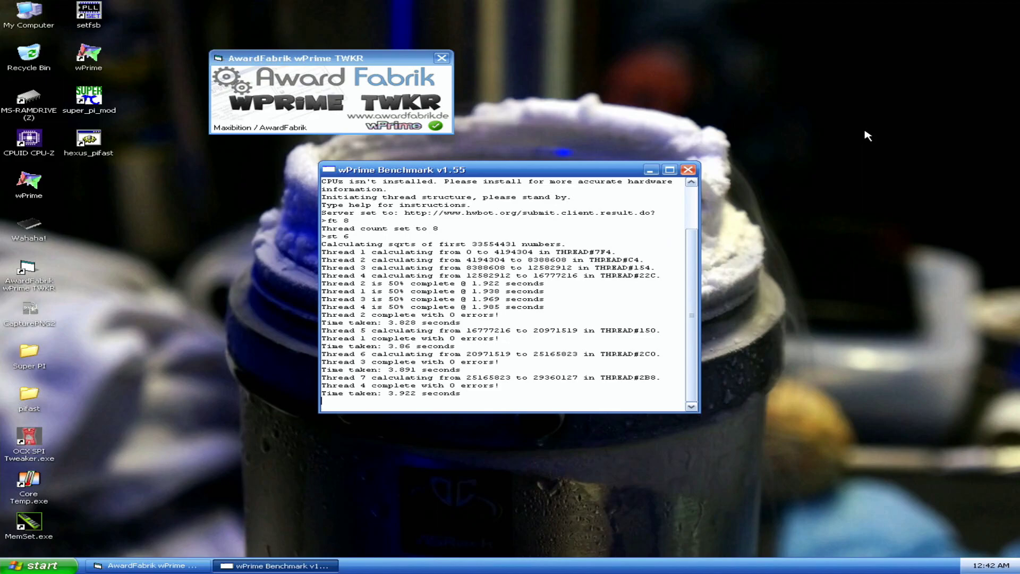
drag(606, 171, 791, 49)
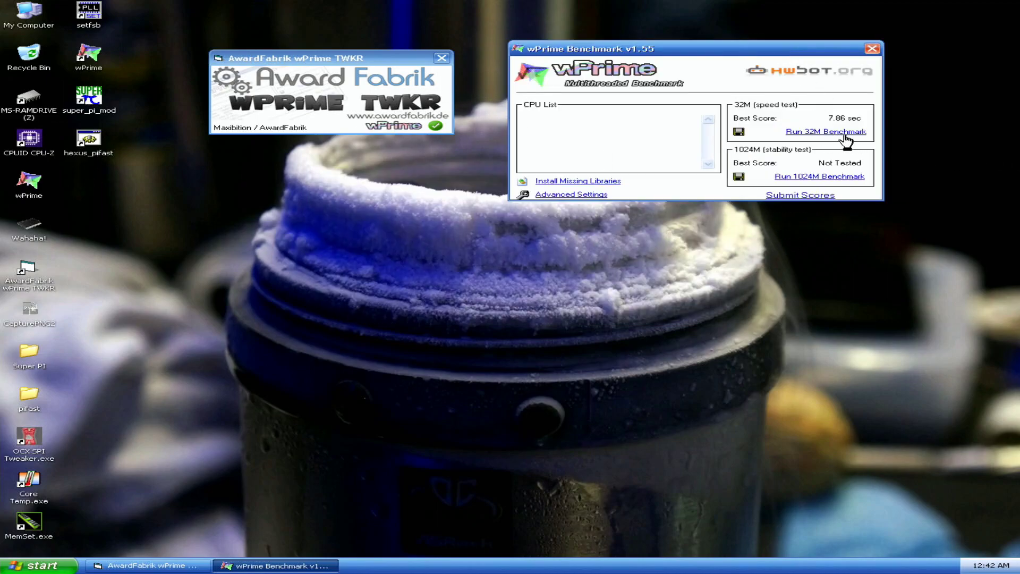
Change wPrime's thread count to 16 and run the 32M benchmark
click(572, 195)
drag(786, 122, 672, 123)
text(6)
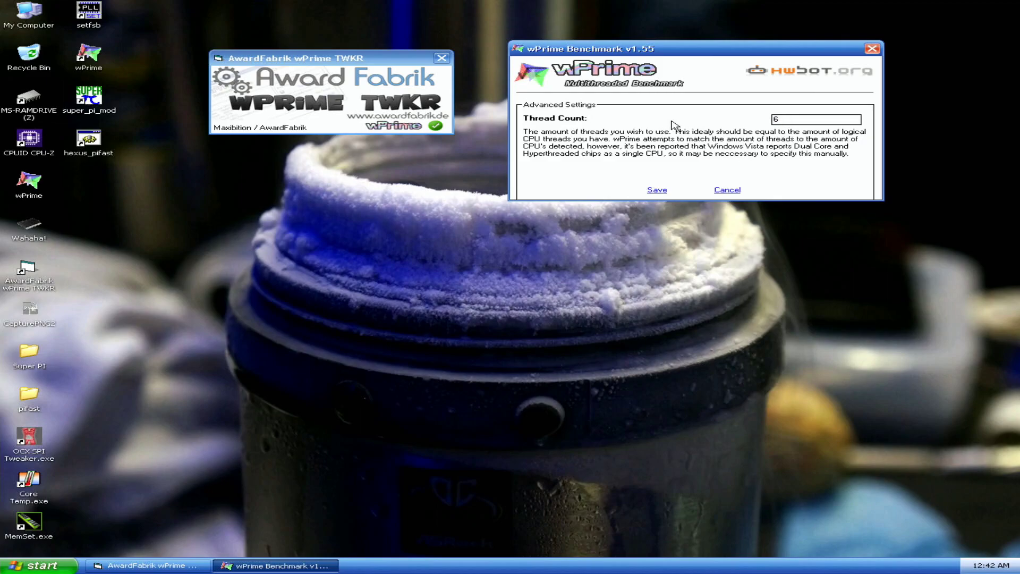
key(BackSpace)
text(16)
click(659, 190)
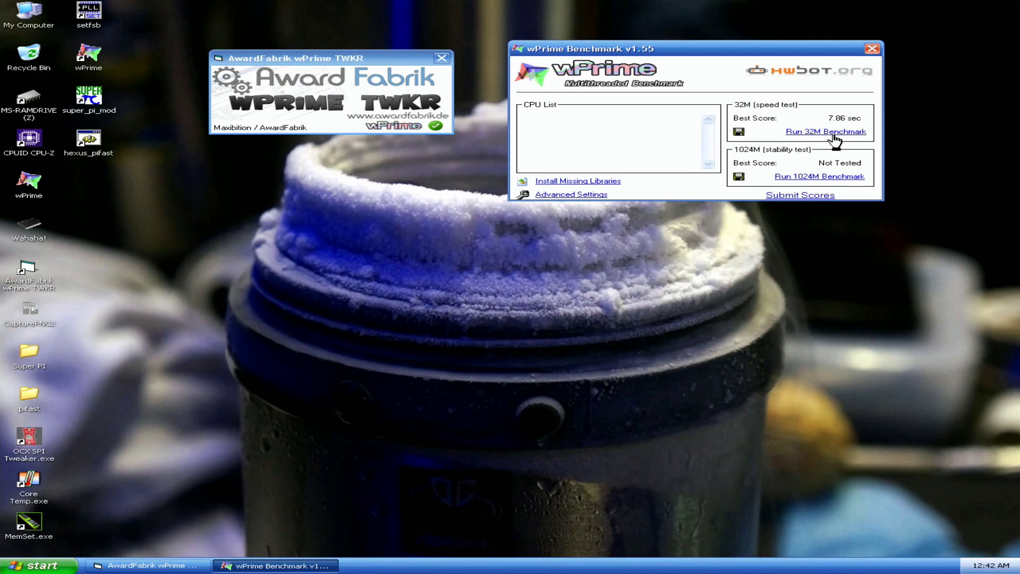
click(832, 132)
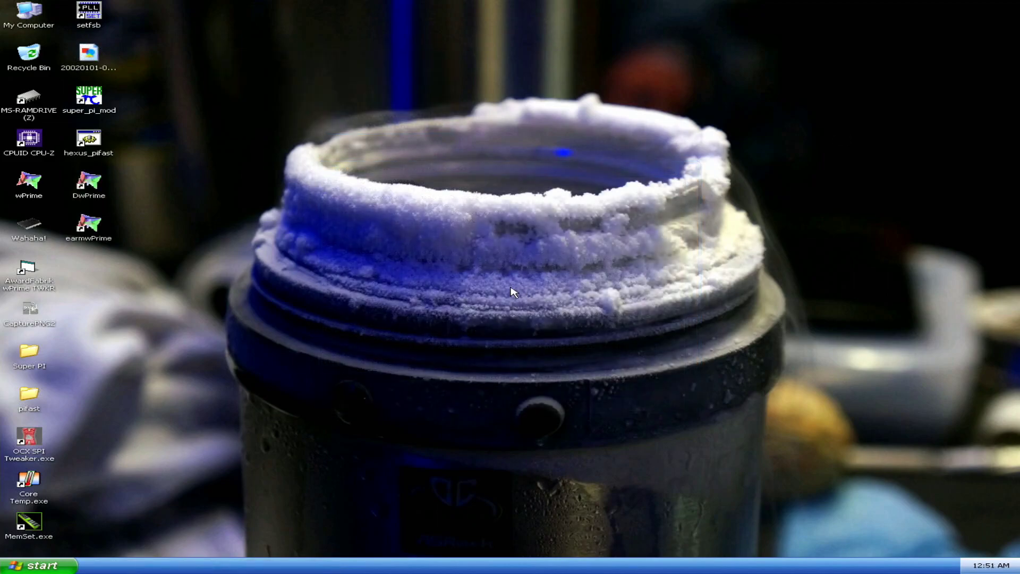
Open the DwPrime copy of wPrime and start AwardFabrik wPrime TWKR with its window moved aside
click(90, 187)
double_click(90, 189)
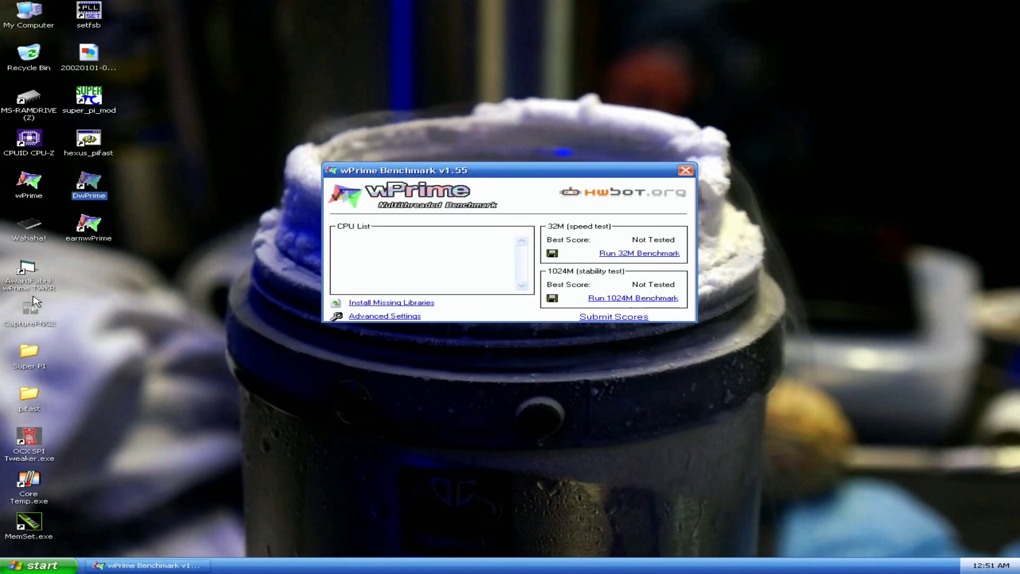
click(24, 282)
double_click(24, 282)
drag(548, 256, 298, 21)
Save a thread count of 8 in DwPrime's advanced settings and run the 32M benchmark
click(410, 316)
click(624, 241)
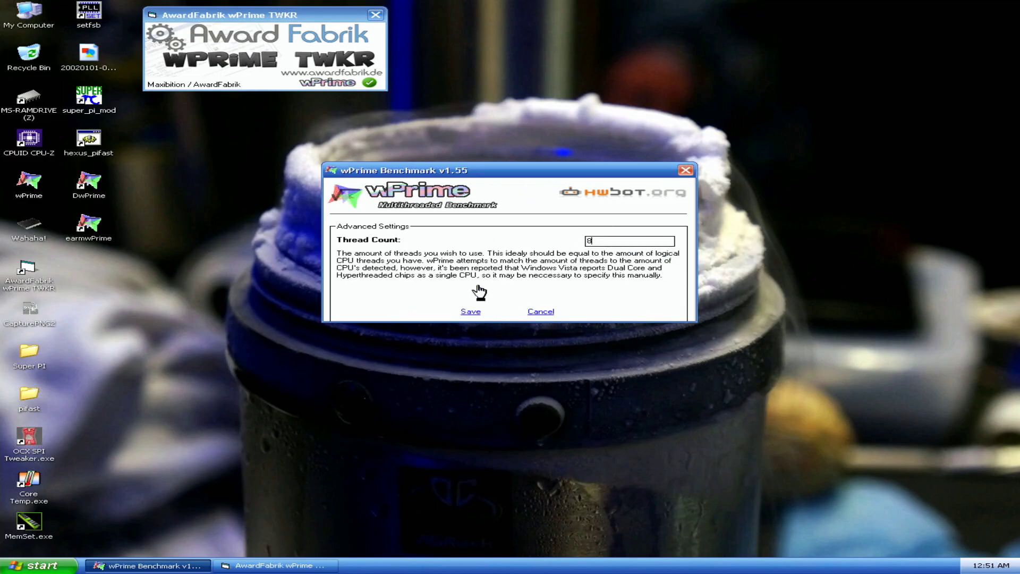
click(471, 311)
drag(541, 174, 726, 45)
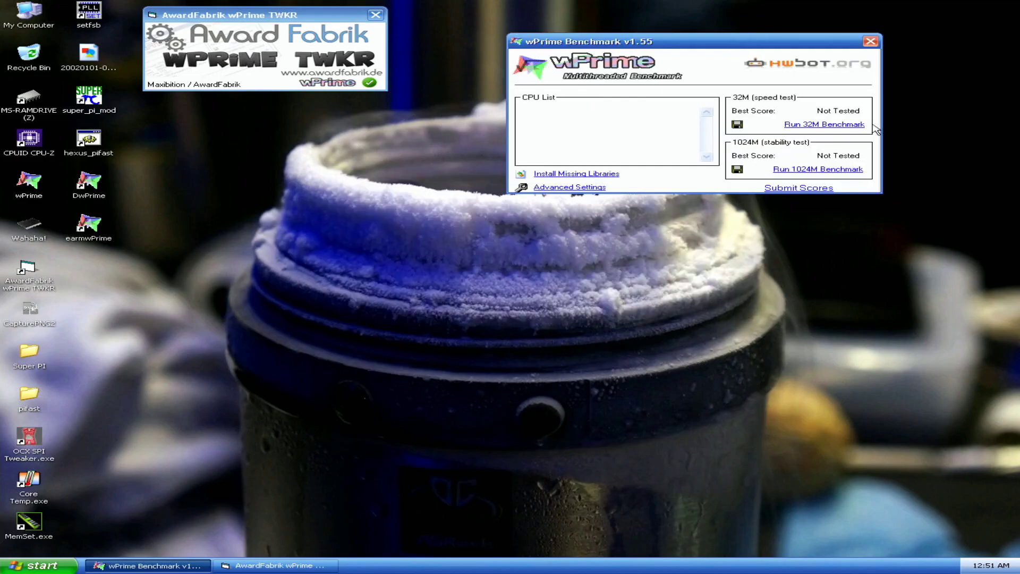
click(821, 125)
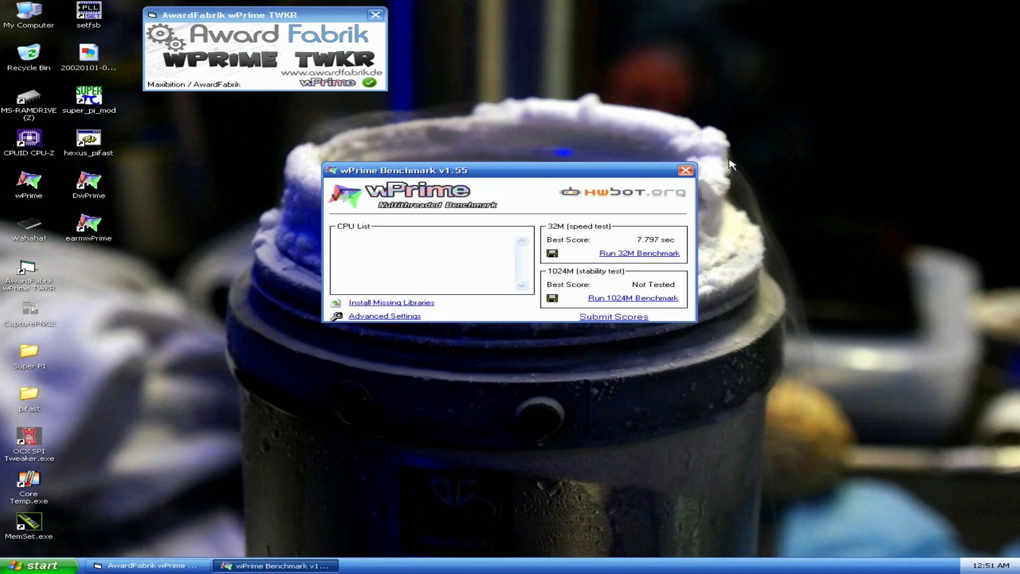
Move the wPrime window aside and open CPU-Z to show the memory frequency and timings
drag(615, 169, 806, 47)
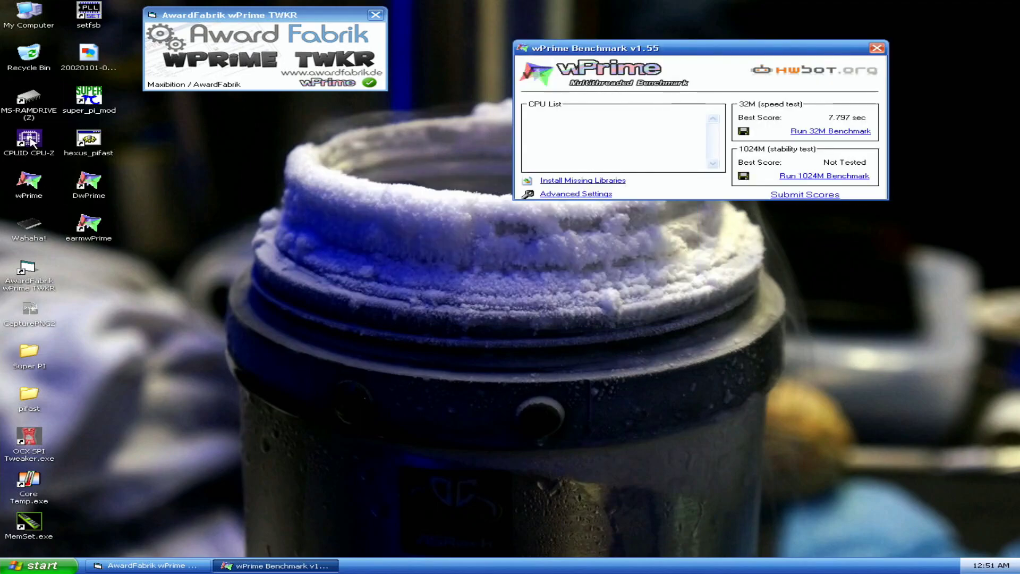
double_click(29, 139)
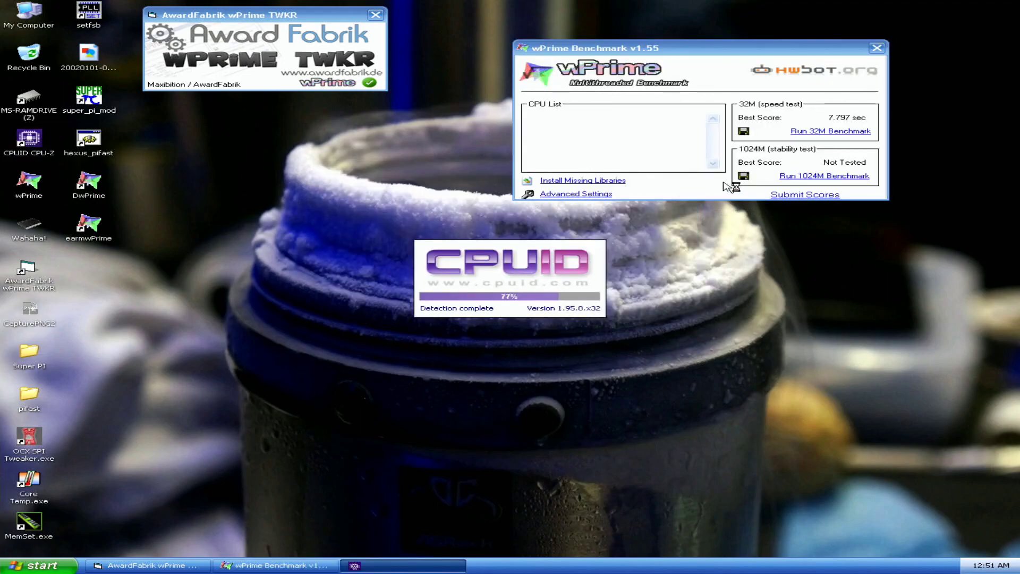
click(494, 188)
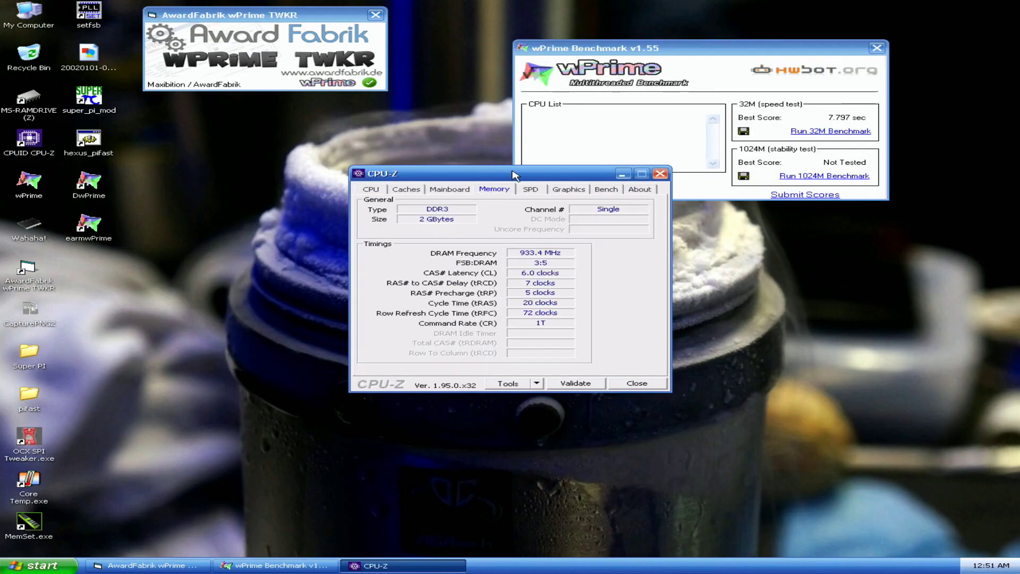
Move the CPU-Z memory window aside, open a second CPU-Z window showing the CPU details beside it, and capture a screenshot with CapturePNG2
drag(512, 175, 802, 251)
double_click(48, 147)
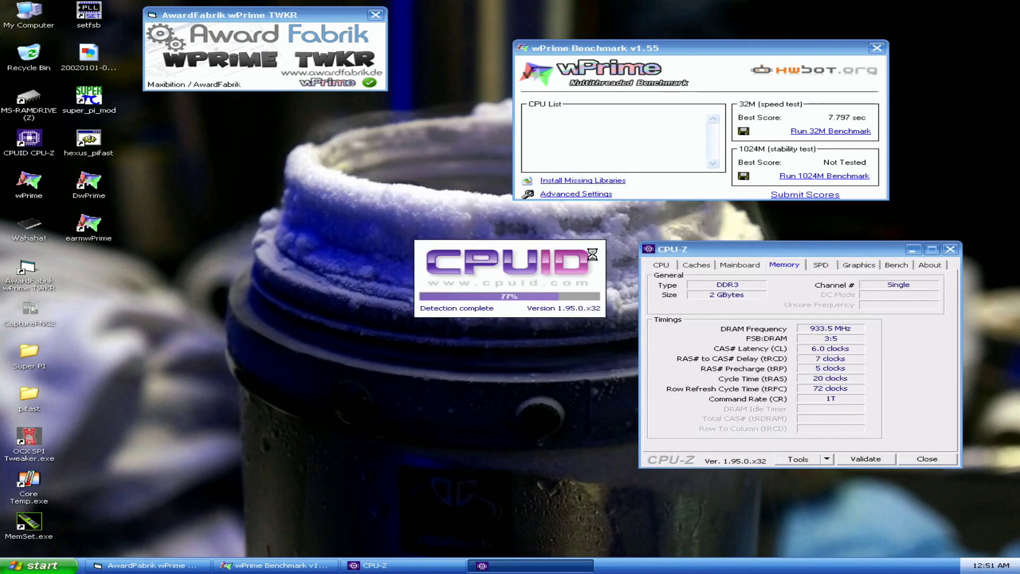
drag(513, 179, 293, 138)
click(37, 308)
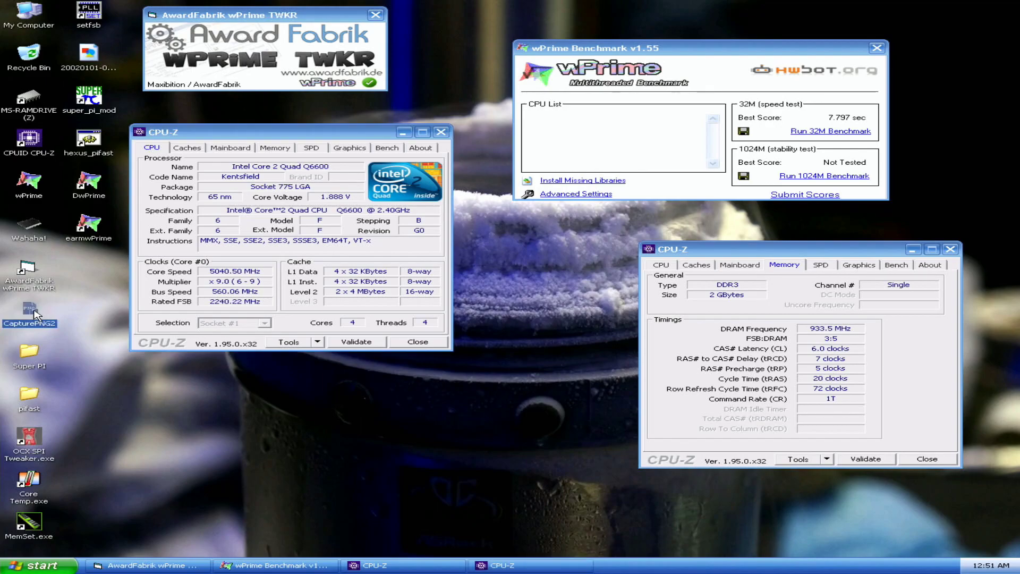
Open a third CPU-Z window on the mainboard details, place it below the CPU details window, and capture another screenshot
double_click(27, 145)
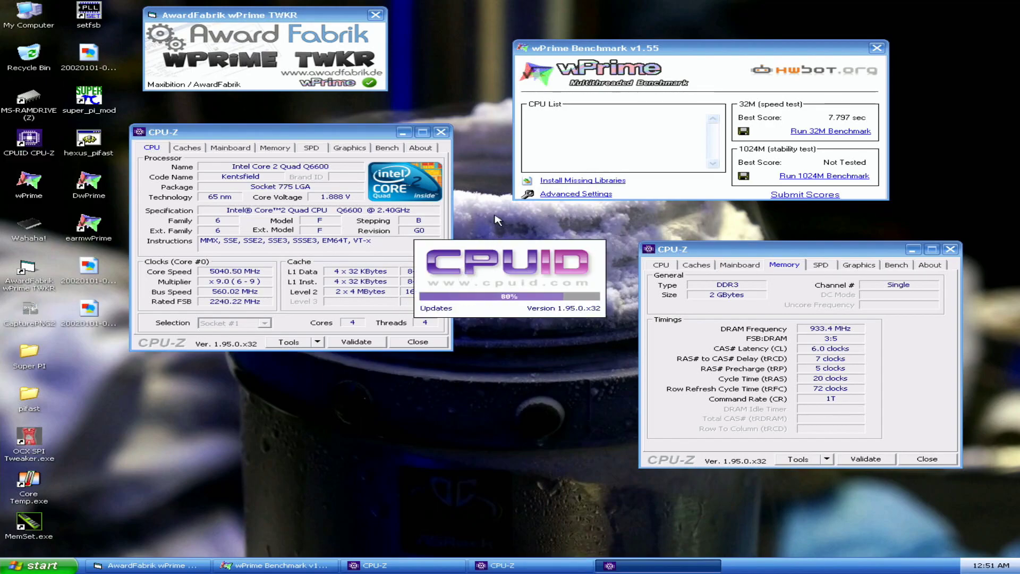
click(491, 189)
click(449, 189)
drag(483, 179, 358, 365)
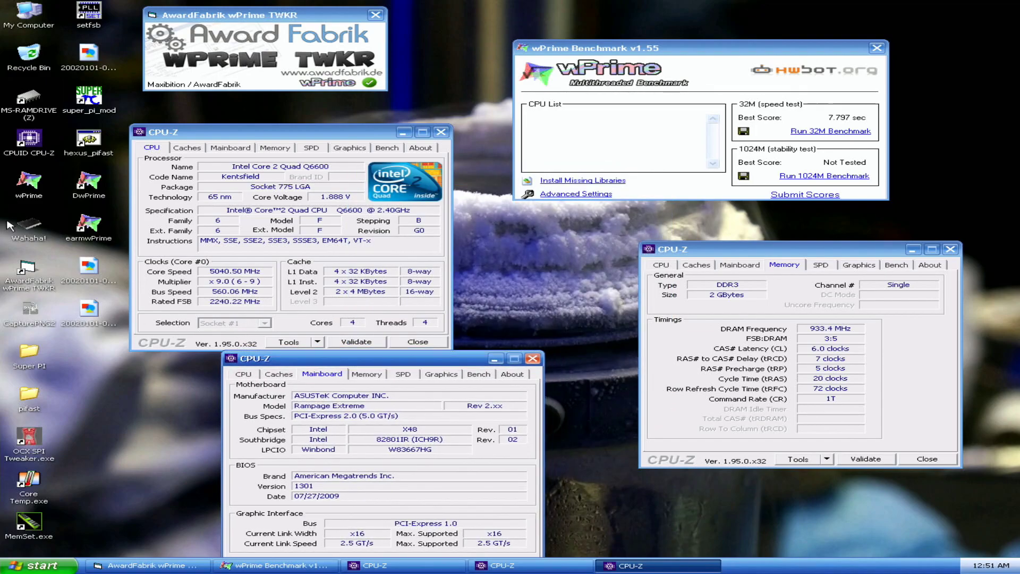
click(40, 309)
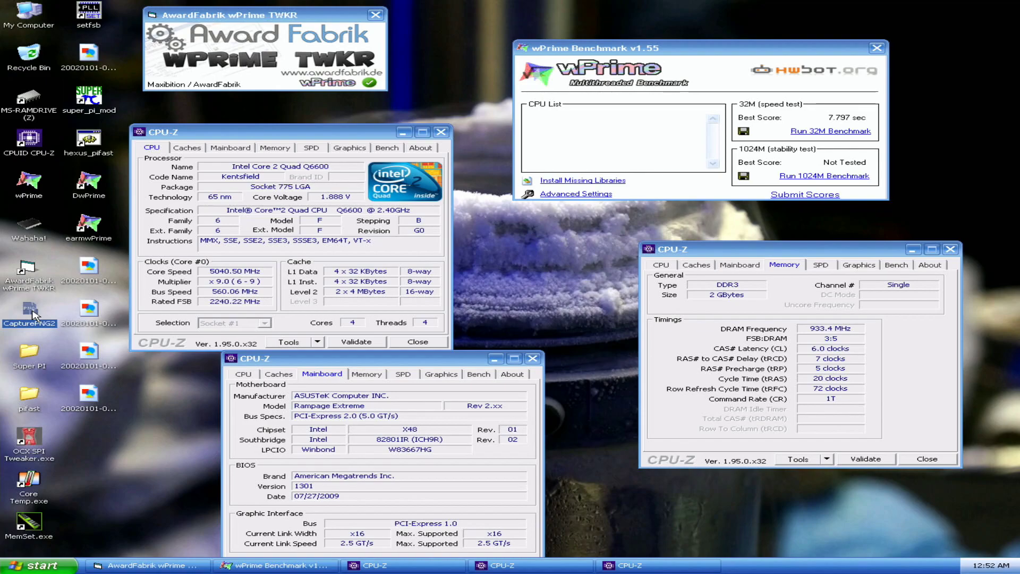
Shift the CPU and mainboard CPU-Z windows slightly upward and take a new screenshot with CapturePNG2
drag(348, 134, 372, 117)
drag(417, 356, 415, 343)
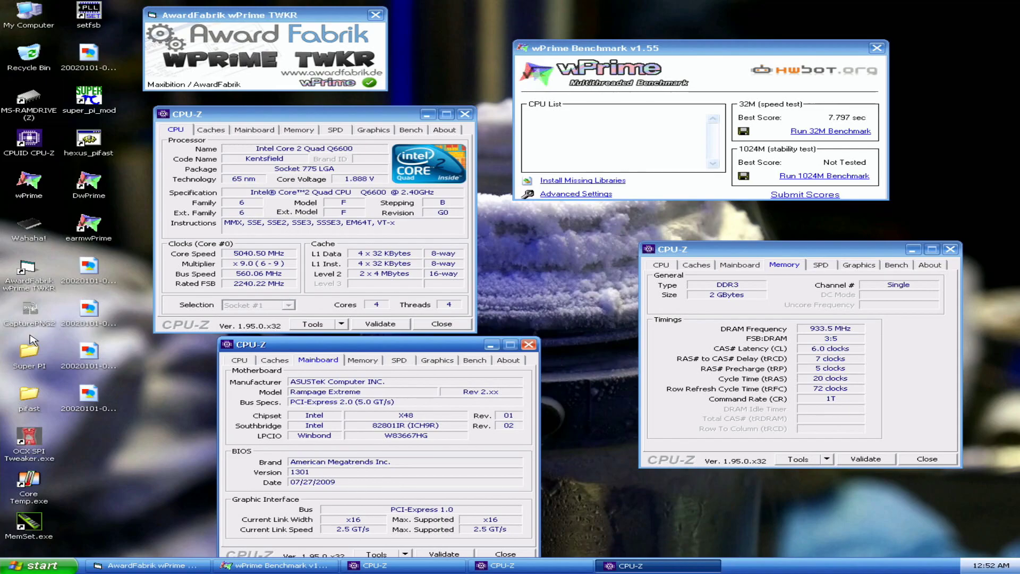
click(59, 321)
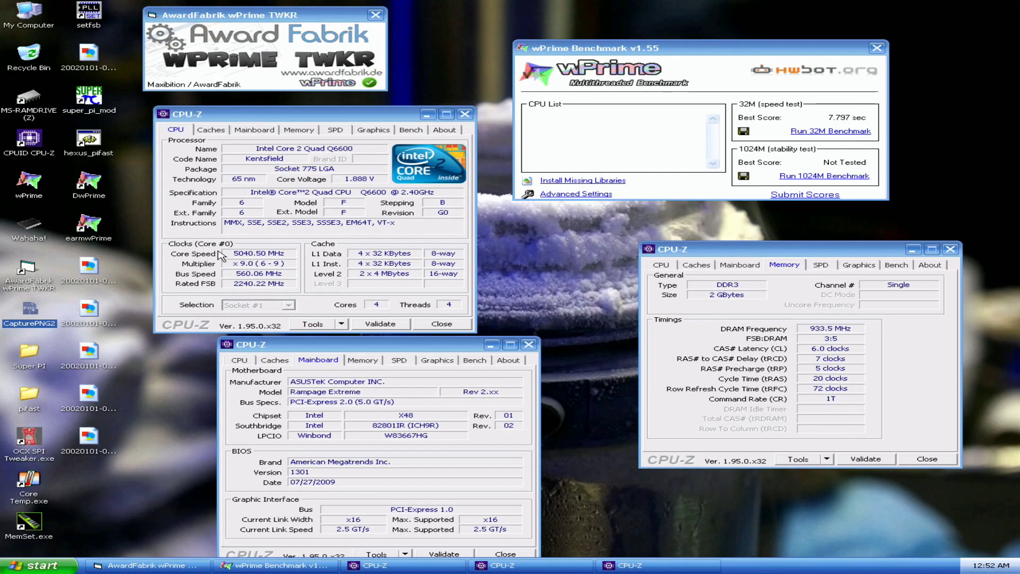
Close the CPU-Z memory and mainboard windows, keeping the CPU details window open
click(531, 356)
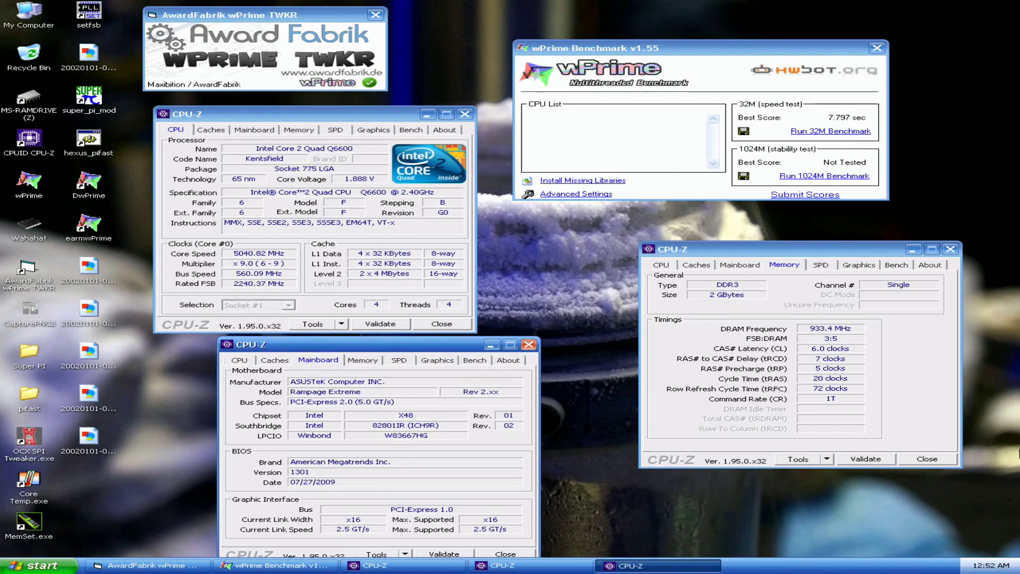
click(950, 461)
click(528, 344)
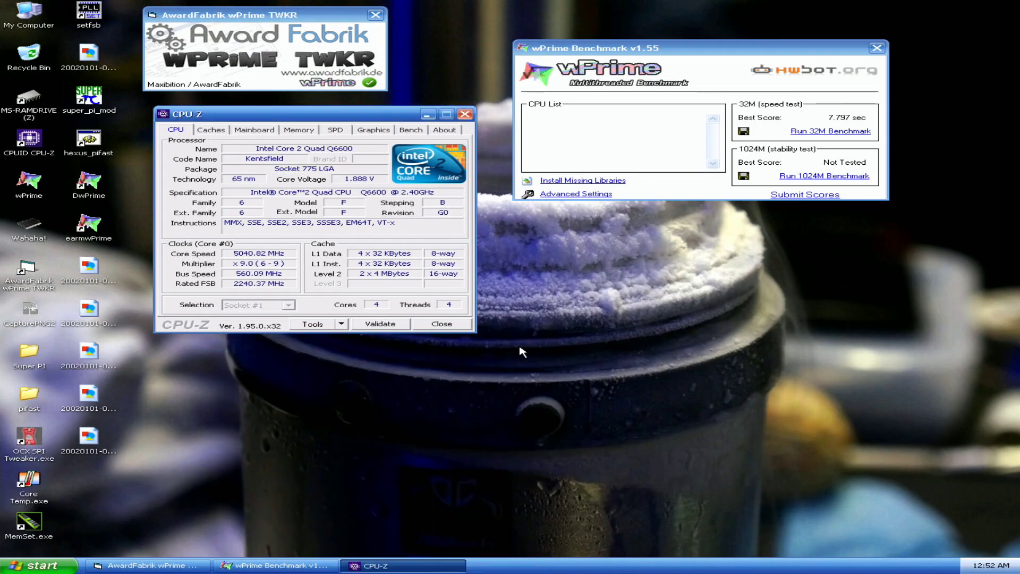
Open SetFSB, read the current FSB, raise it to 562.4 MHz (444/760) and apply it, then close SetFSB
double_click(88, 13)
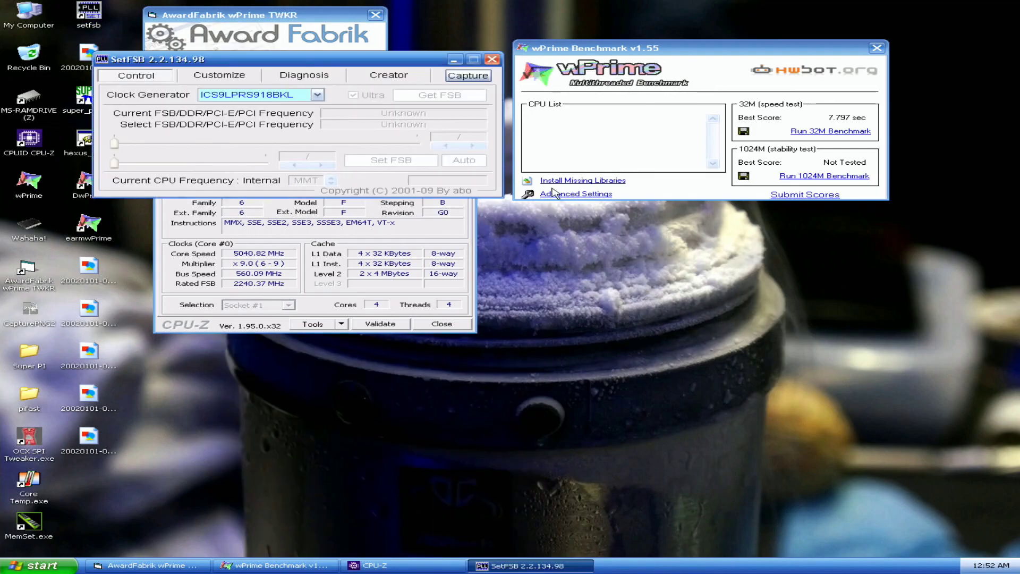
click(451, 96)
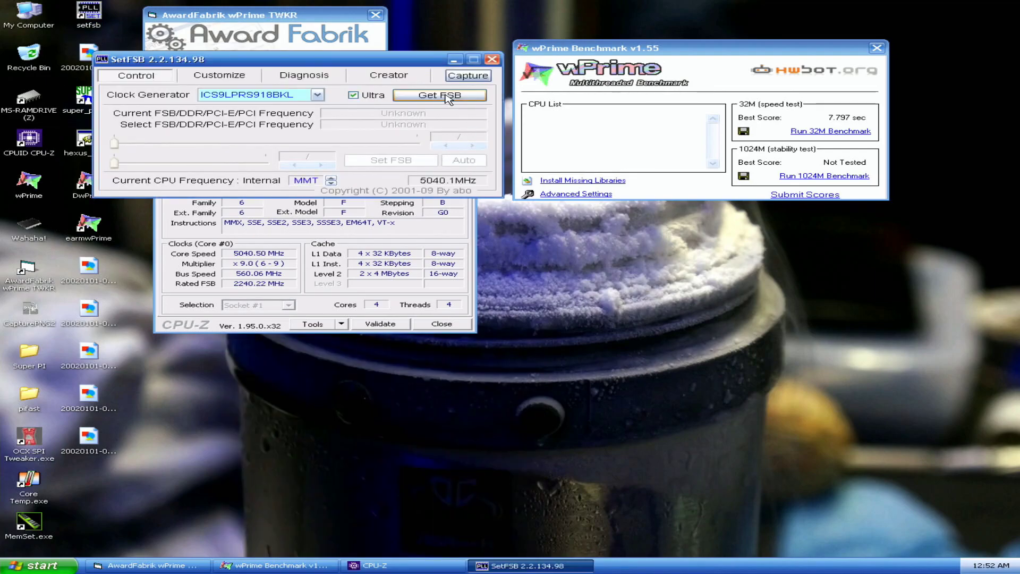
click(474, 146)
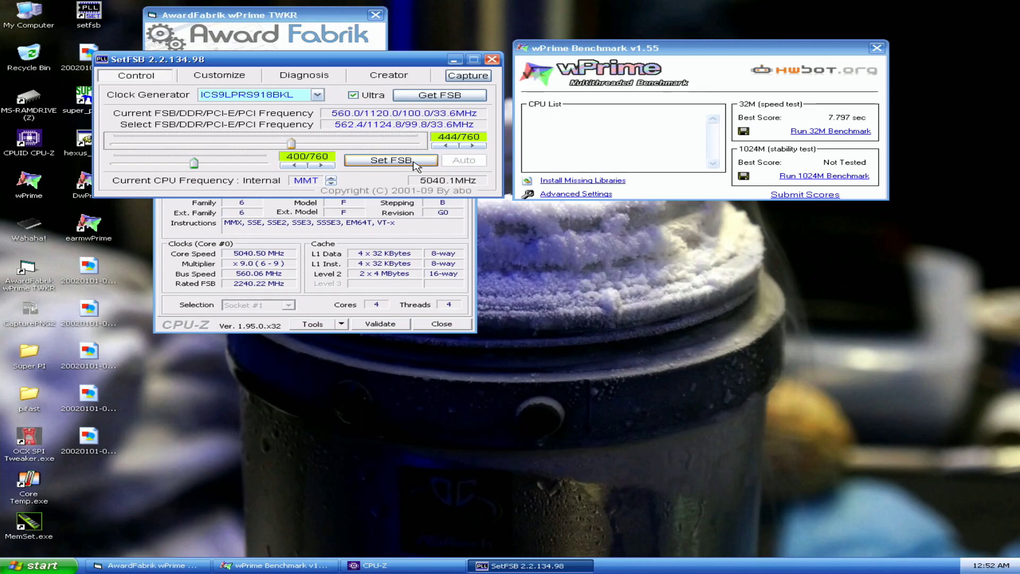
click(413, 162)
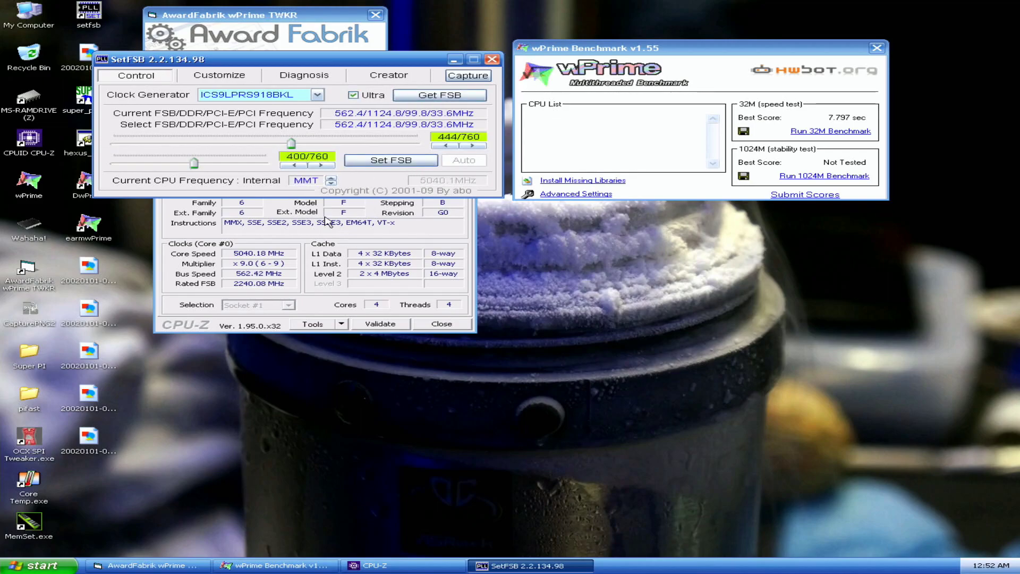
click(492, 59)
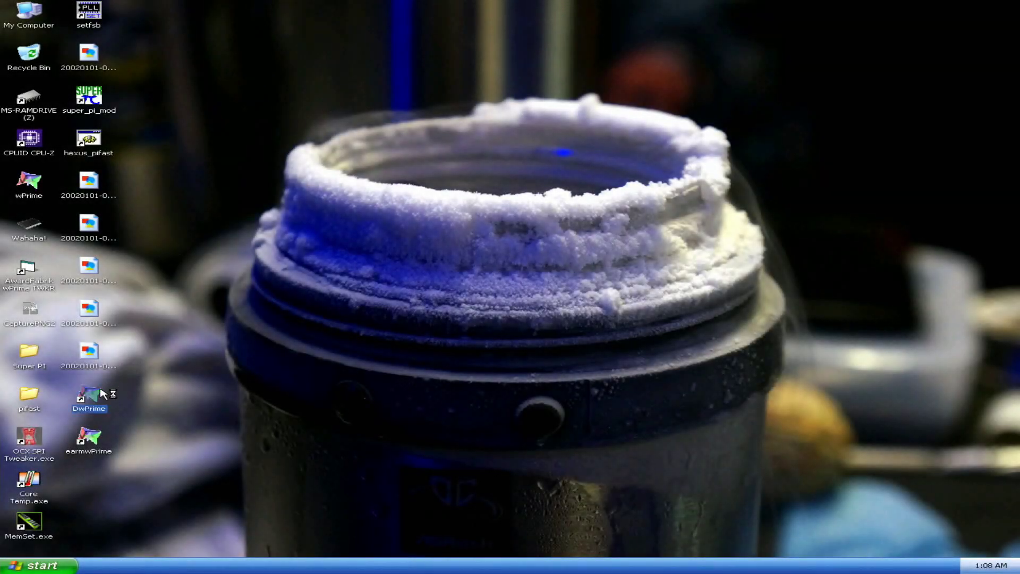
Move the AwardFabrik wPrime TWKR window aside, save a thread count of 8 in wPrime, and move the wPrime window clear
drag(502, 253, 282, 42)
click(395, 303)
click(493, 313)
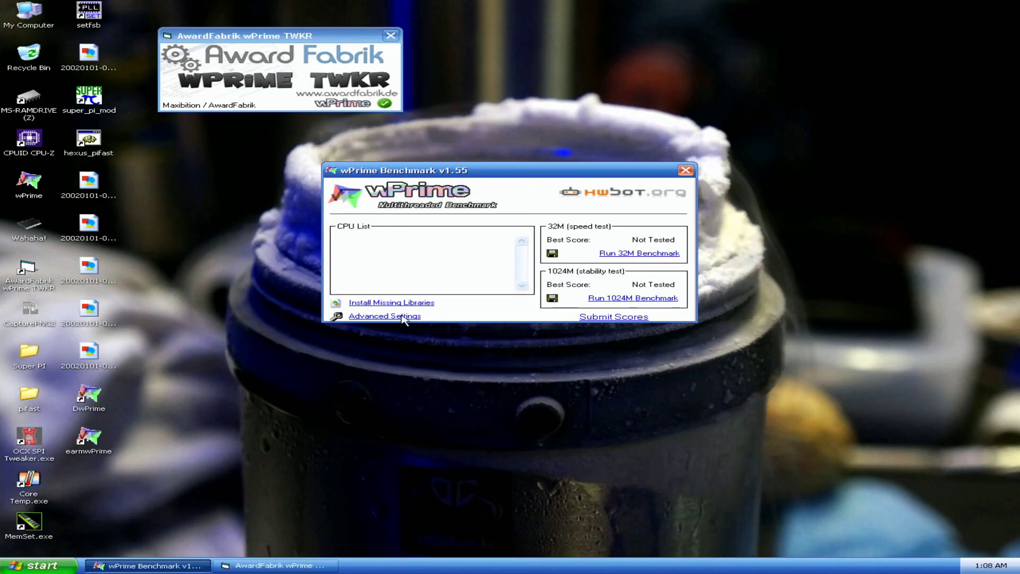
click(401, 316)
double_click(587, 240)
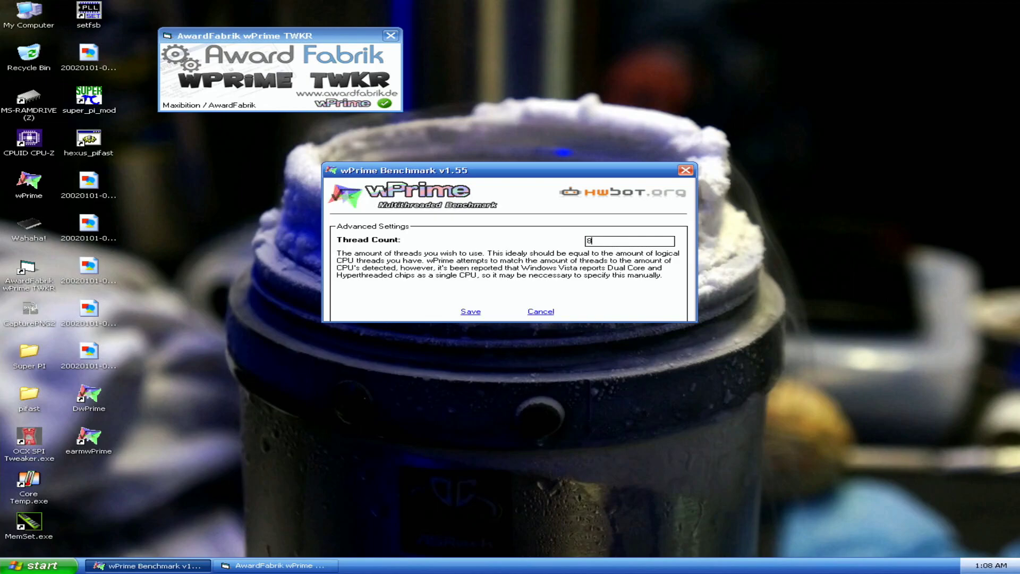
click(471, 312)
drag(547, 170, 814, 33)
Open SetFSB, read the current FSB, apply 561.6 MHz (443/760), and close SetFSB
double_click(82, 32)
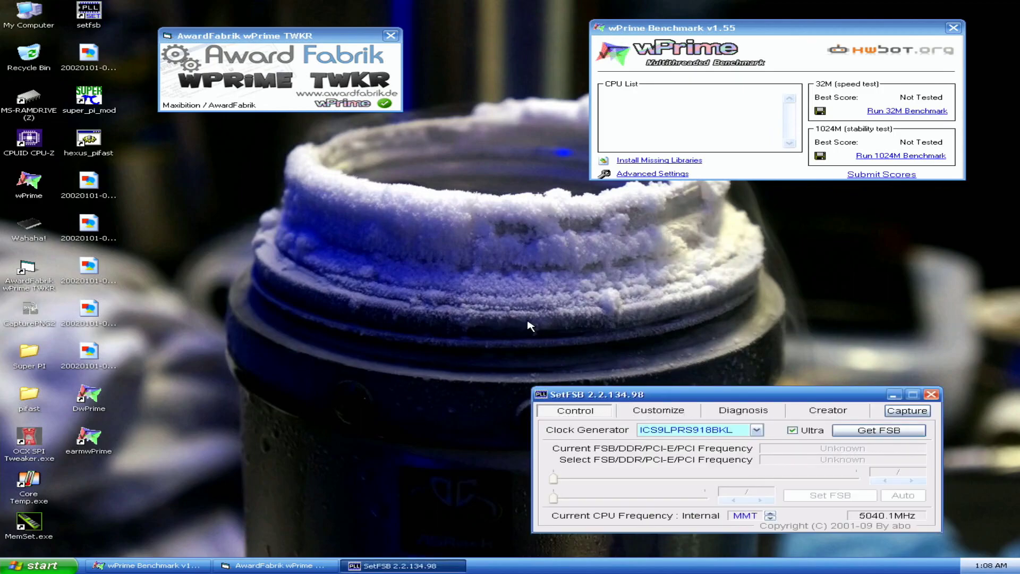
click(878, 431)
click(911, 480)
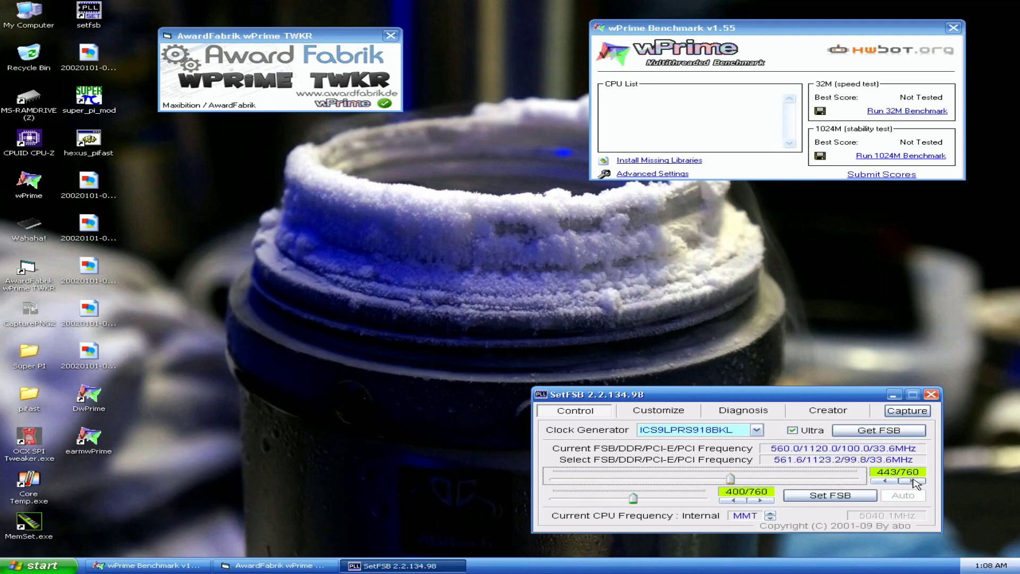
click(832, 499)
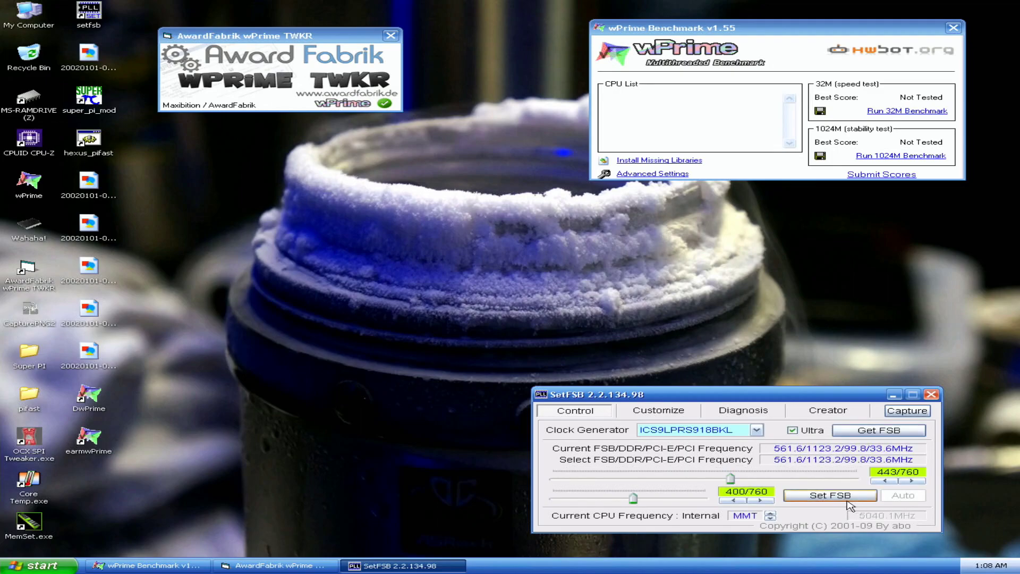
click(932, 394)
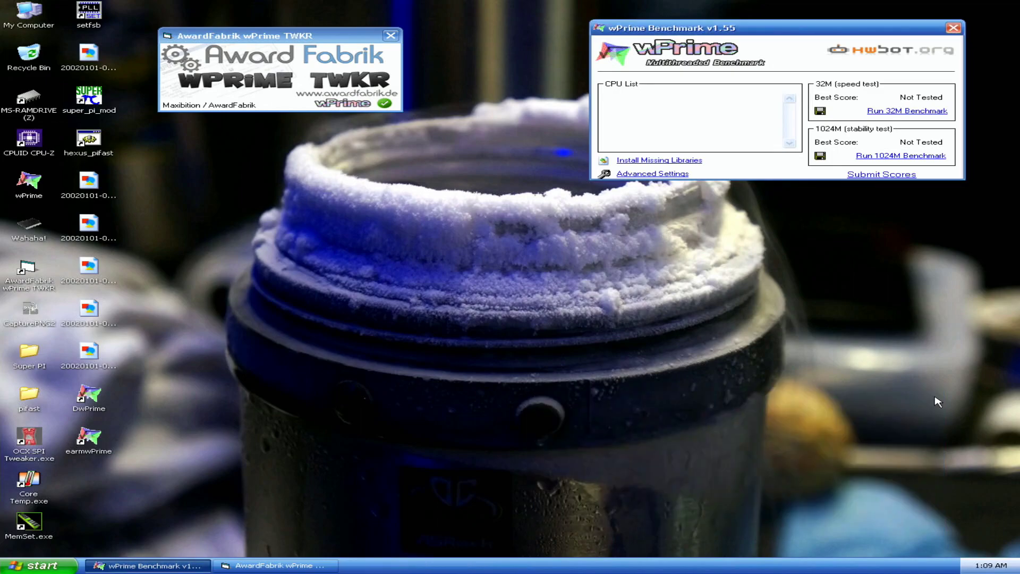
Run the wPrime 32M benchmark, move its window aside, and close wPrime
click(895, 111)
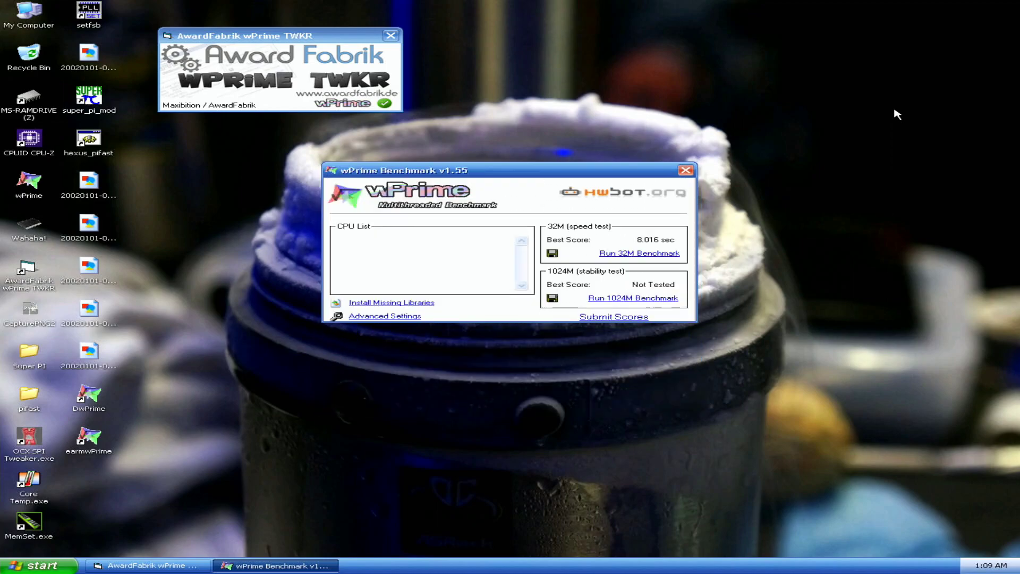
drag(537, 170, 682, 101)
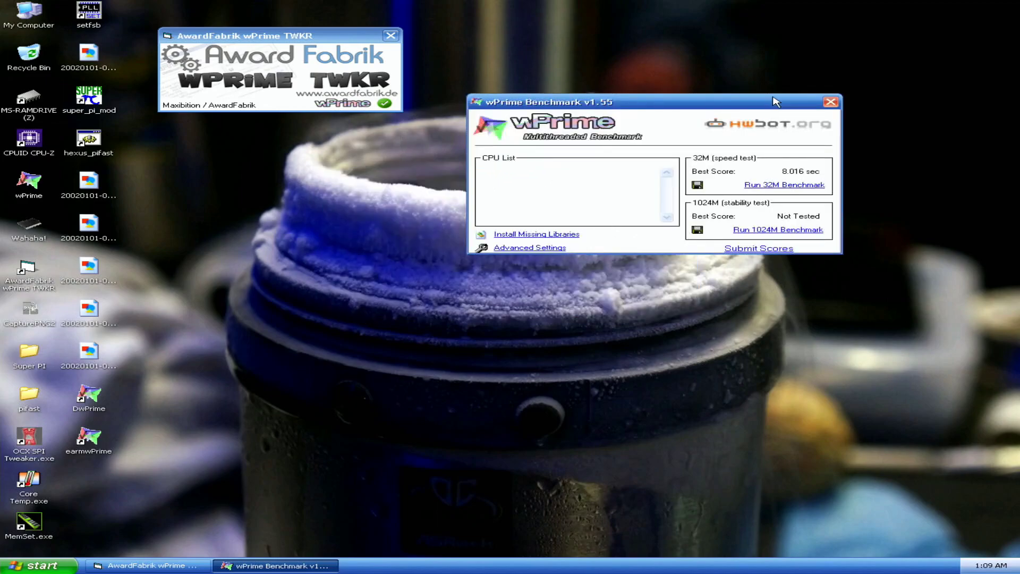
click(830, 104)
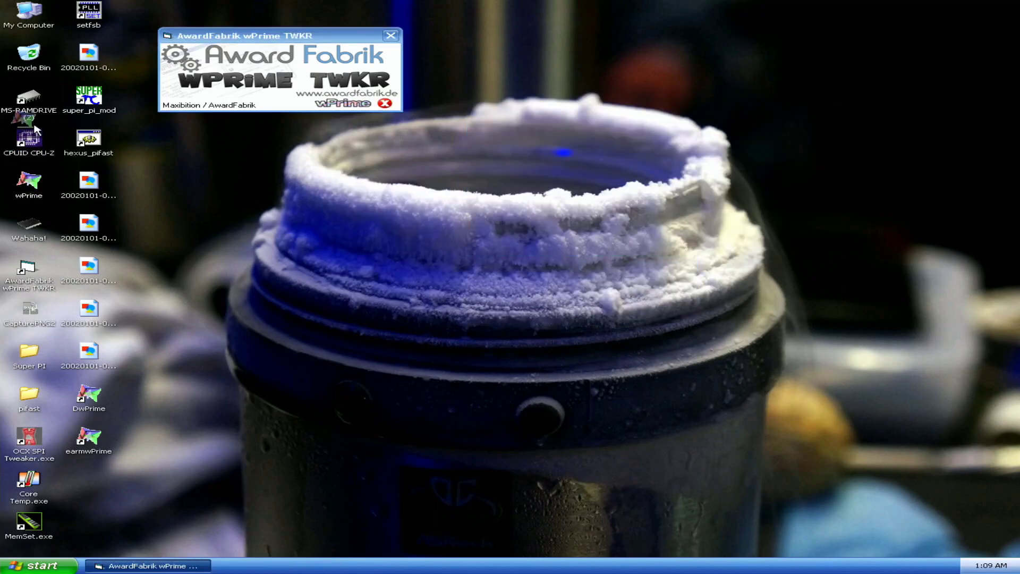
Reopen DwPrime, save a thread count of 8, rerun the 32M benchmark, and move the wPrime window aside
double_click(89, 392)
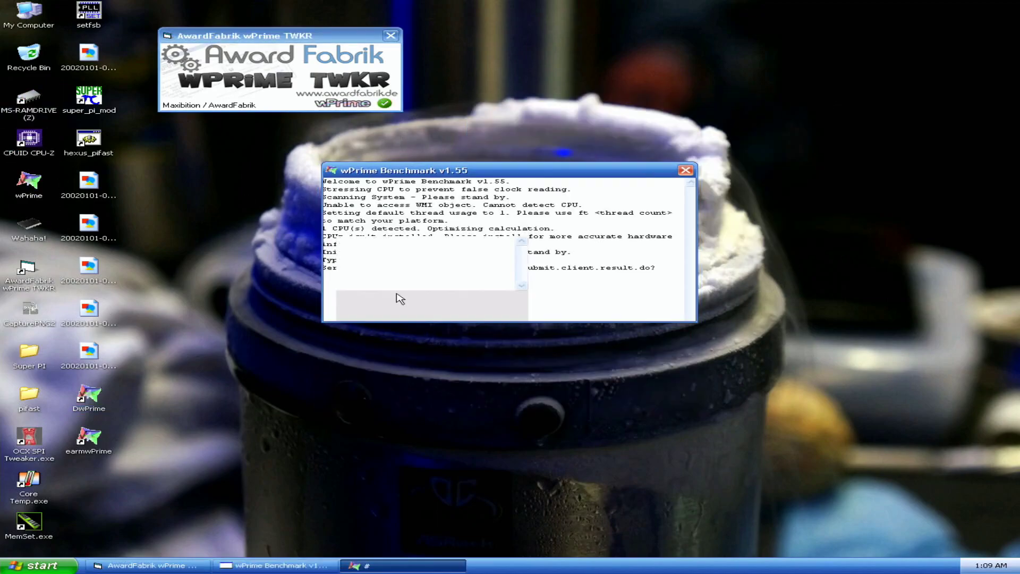
click(394, 319)
double_click(603, 242)
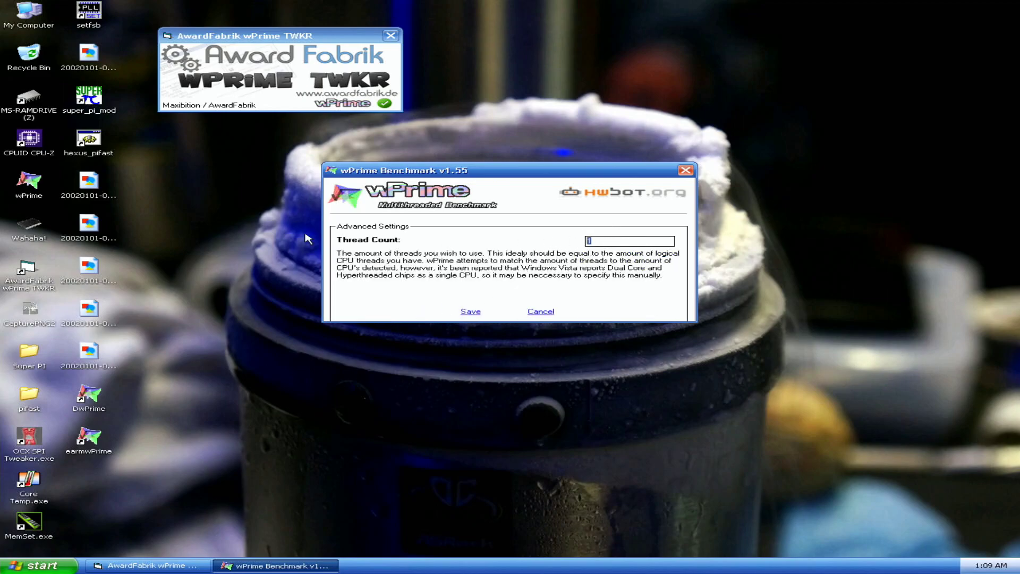
text(8)
click(470, 311)
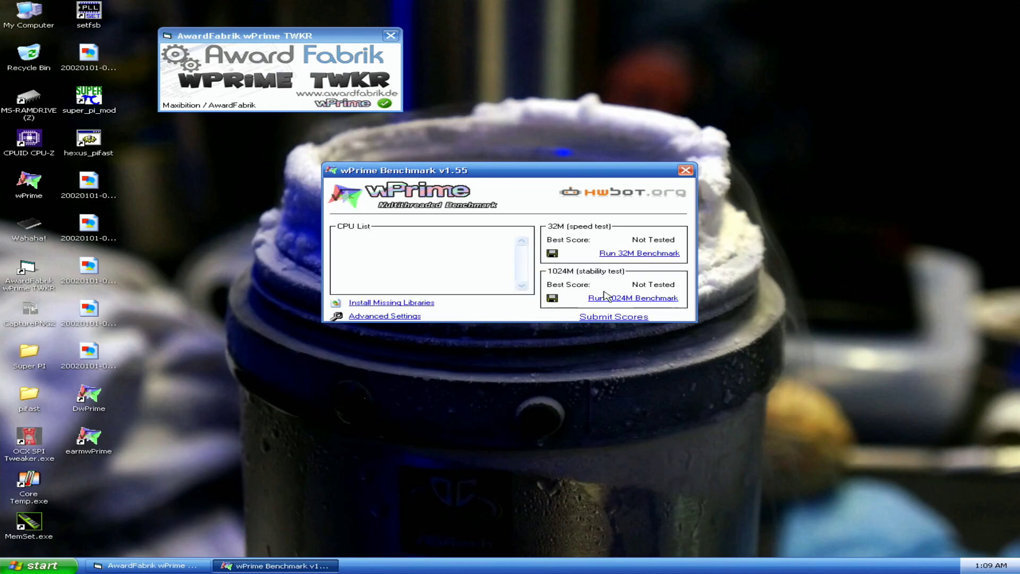
click(650, 253)
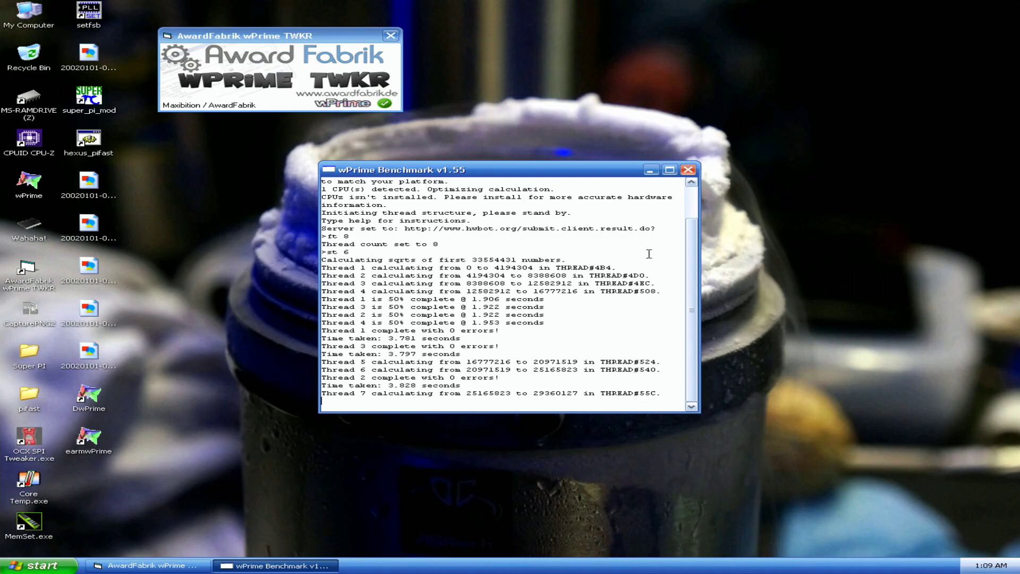
drag(638, 179, 902, 43)
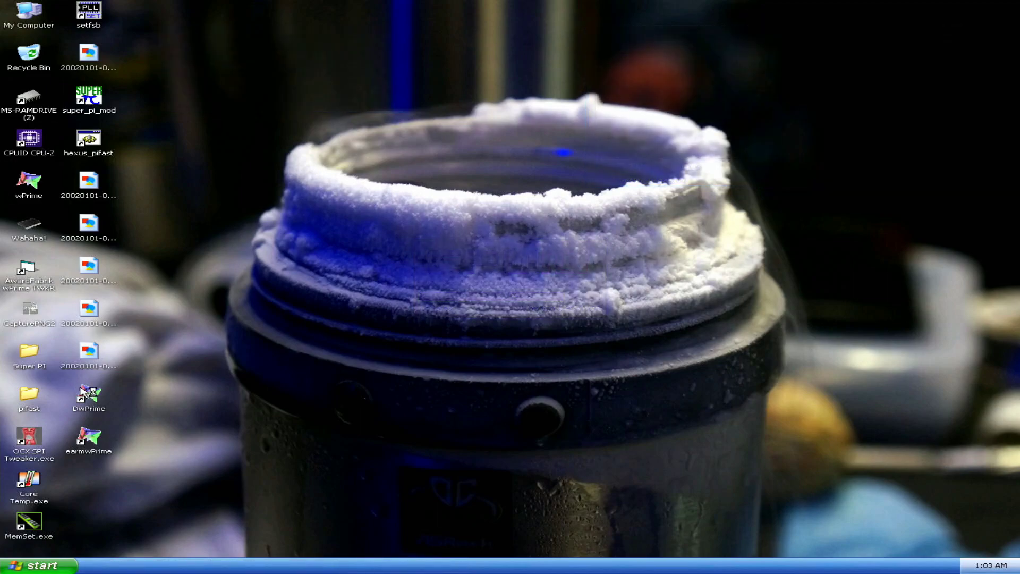
Open DwPrime with a saved thread count of 8, start AwardFabrik wPrime TWKR, and arrange both windows apart
double_click(89, 396)
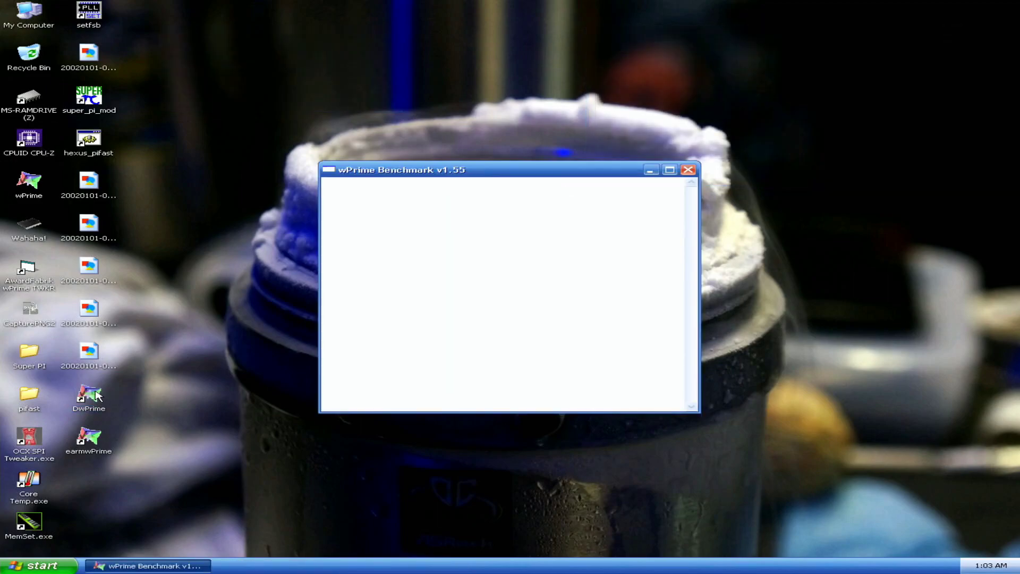
click(408, 317)
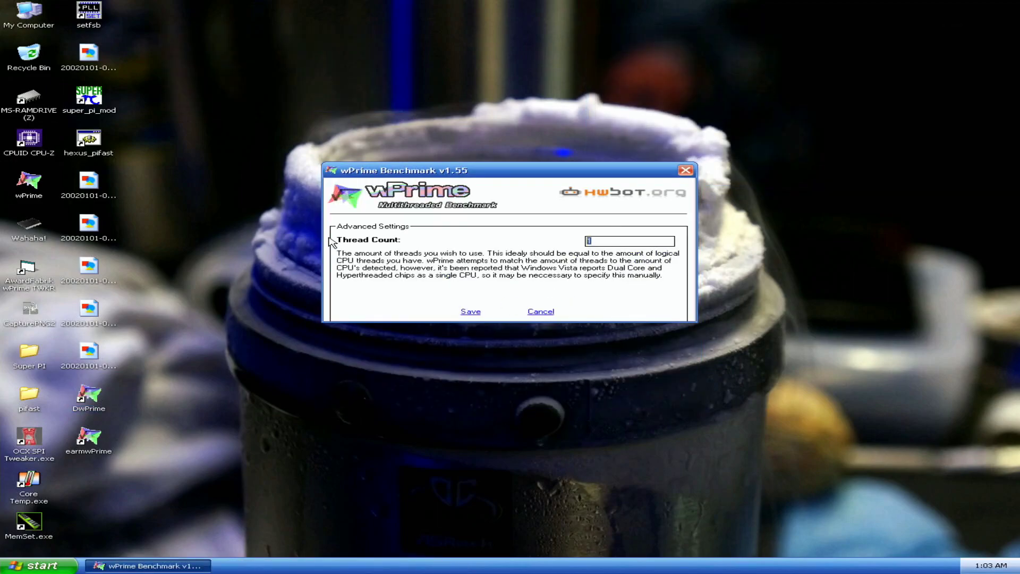
click(481, 313)
drag(520, 171, 719, 55)
double_click(47, 285)
drag(528, 256, 299, 62)
Raise the FSB to 561.6 MHz (443/760) in SetFSB, apply it, and close SetFSB
click(97, 16)
double_click(96, 16)
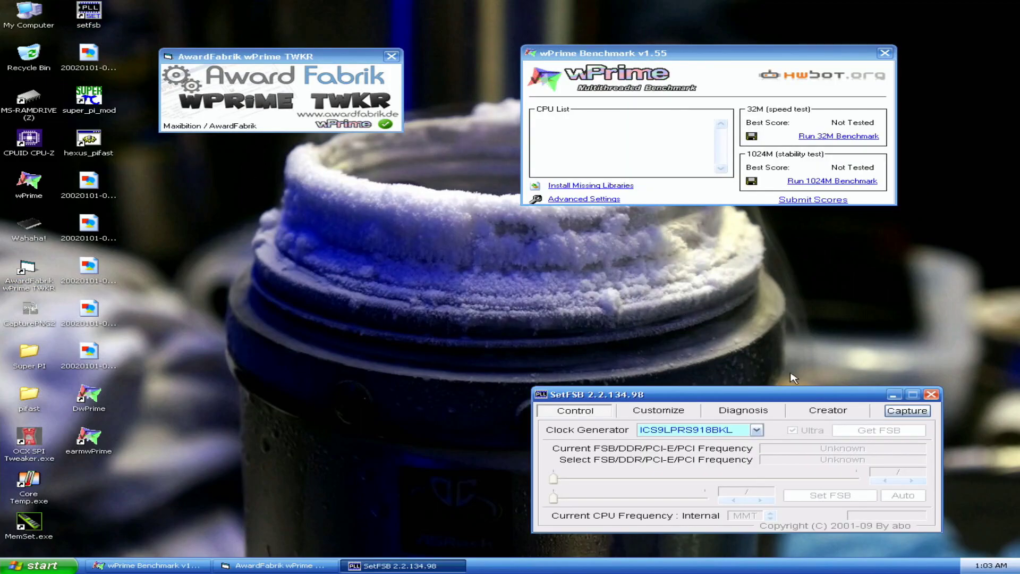
click(845, 430)
click(912, 481)
click(852, 496)
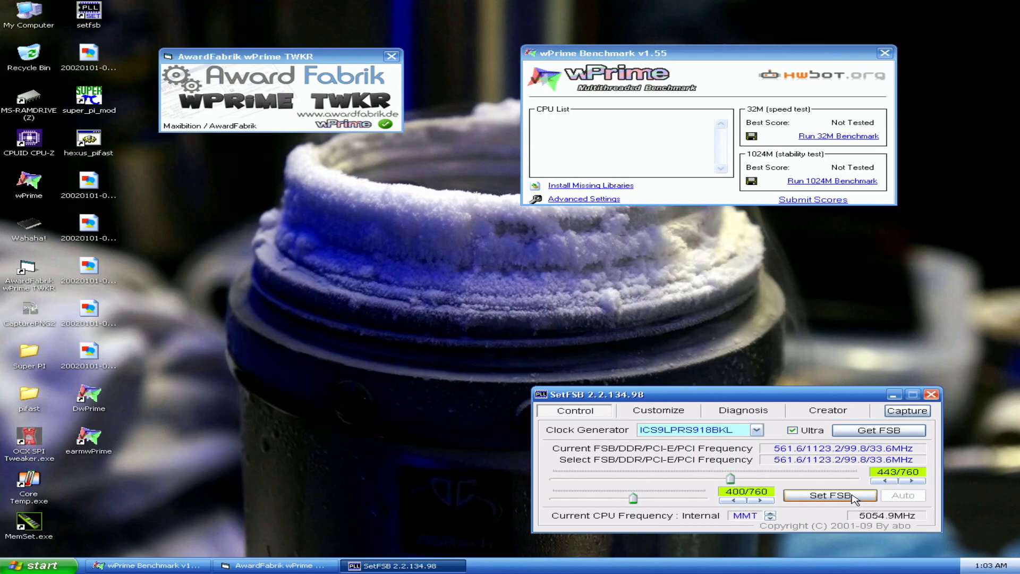
click(931, 394)
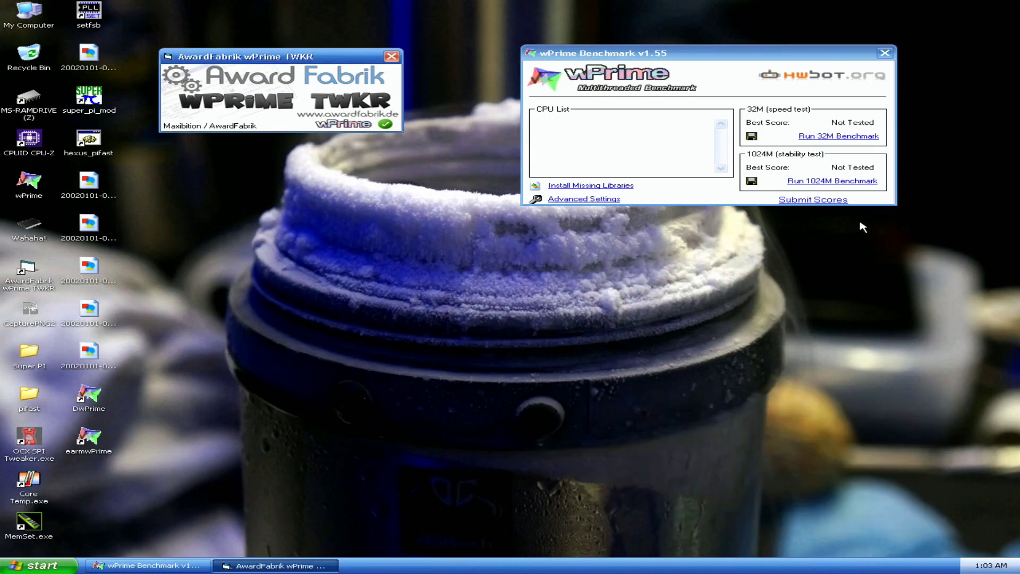
Run the 32M benchmark in DwPrime with 8 threads and move the result window aside
click(825, 137)
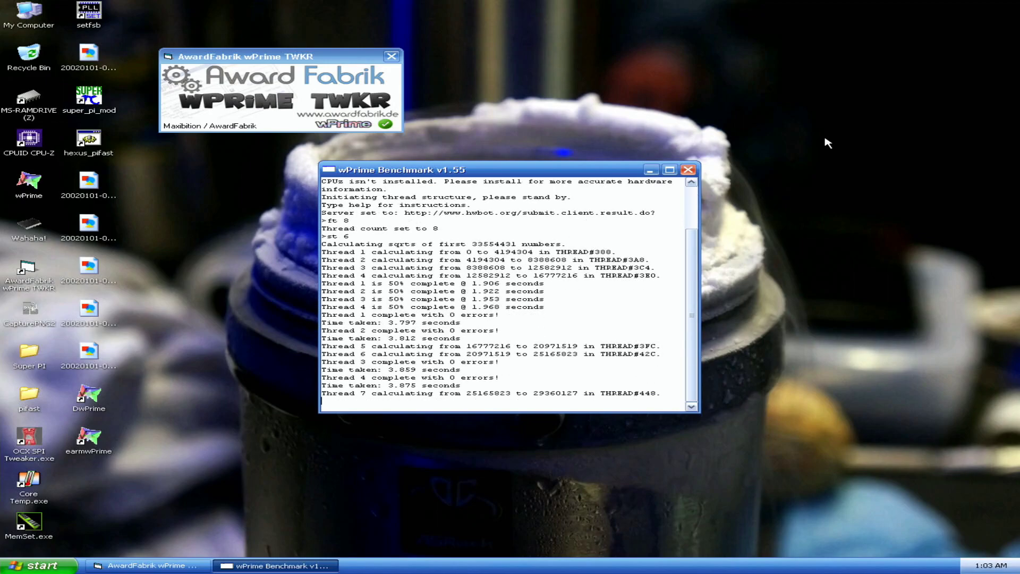
drag(519, 170, 669, 67)
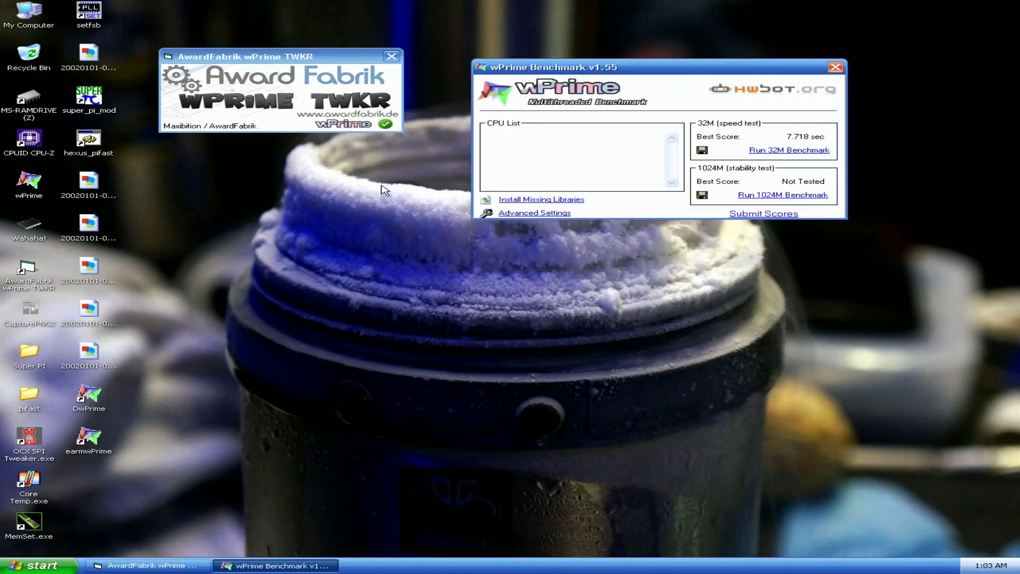
Open two CPU-Z windows, one on CPU and one on Memory details, and arrange them below the wPrime score
double_click(30, 154)
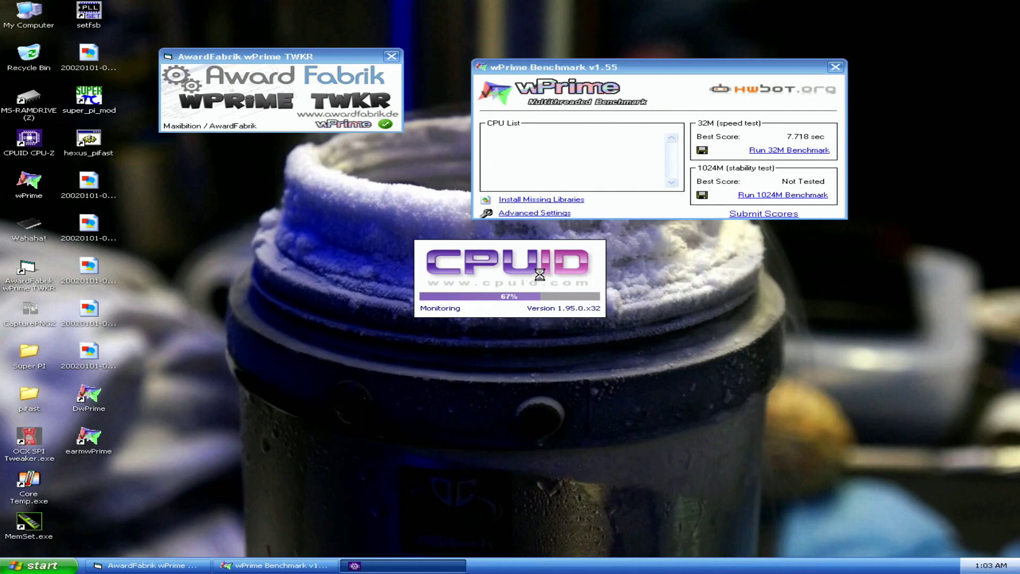
click(507, 188)
drag(508, 179, 787, 265)
double_click(45, 142)
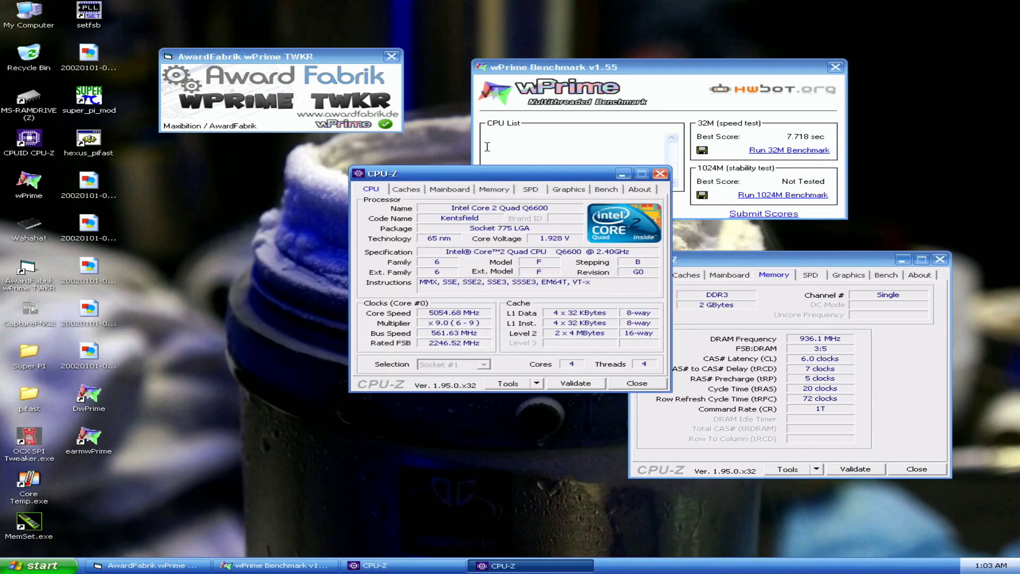
drag(505, 174, 306, 249)
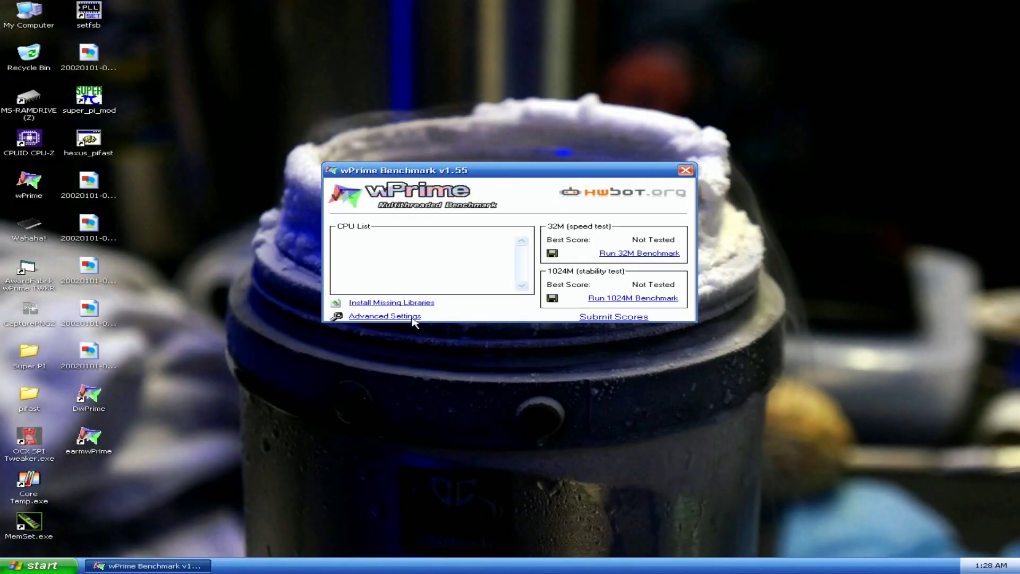
Save the wPrime thread count, start AwardFabrik wPrime TWKR, and arrange both windows apart near the upper edge of the desktop
click(412, 317)
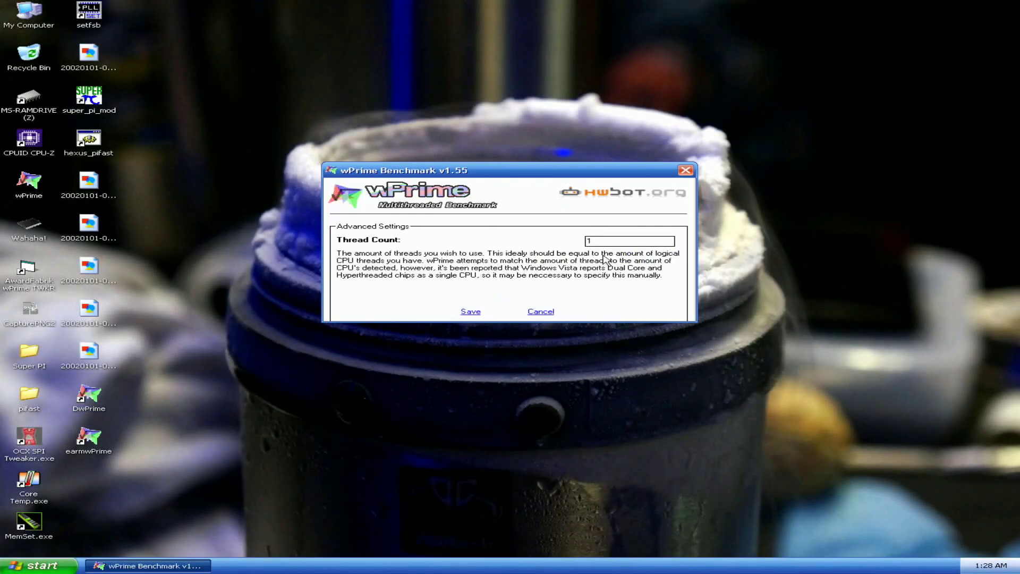
click(469, 313)
drag(534, 171, 841, 30)
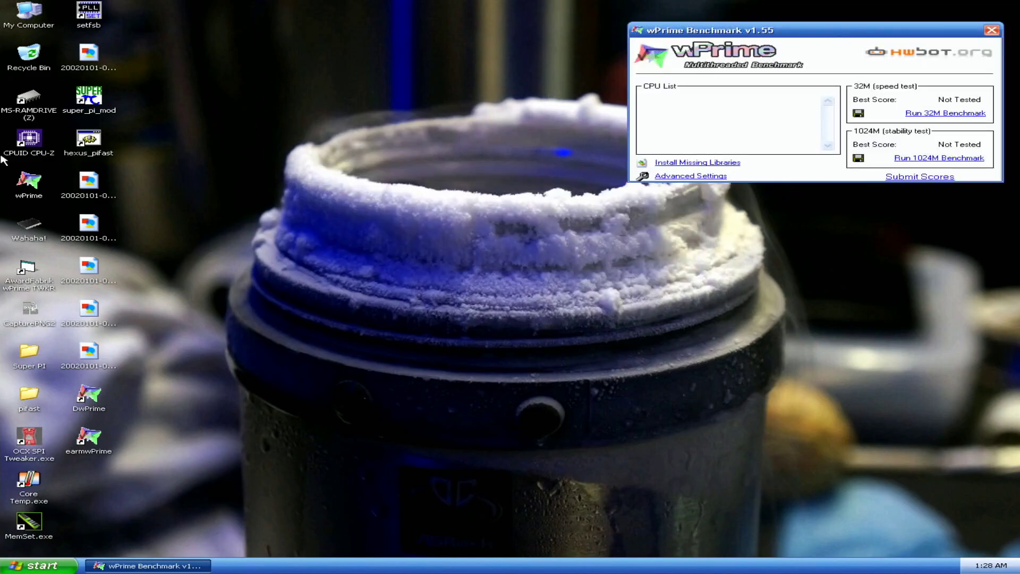
double_click(36, 283)
drag(475, 249, 322, 16)
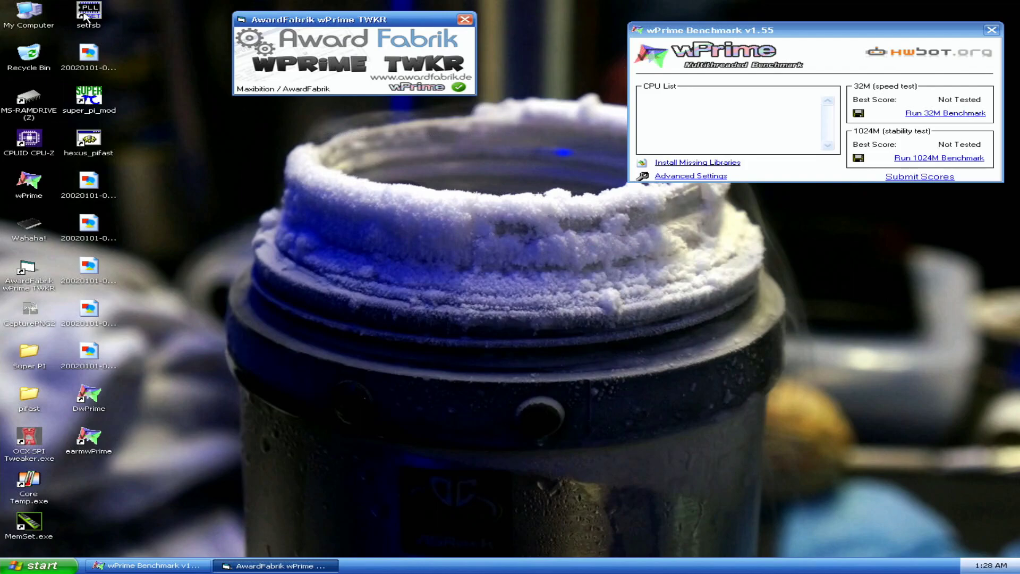
Try to start SetFSB, and check the files in the setfsb2 folder on drive D
double_click(85, 16)
click(519, 316)
double_click(32, 21)
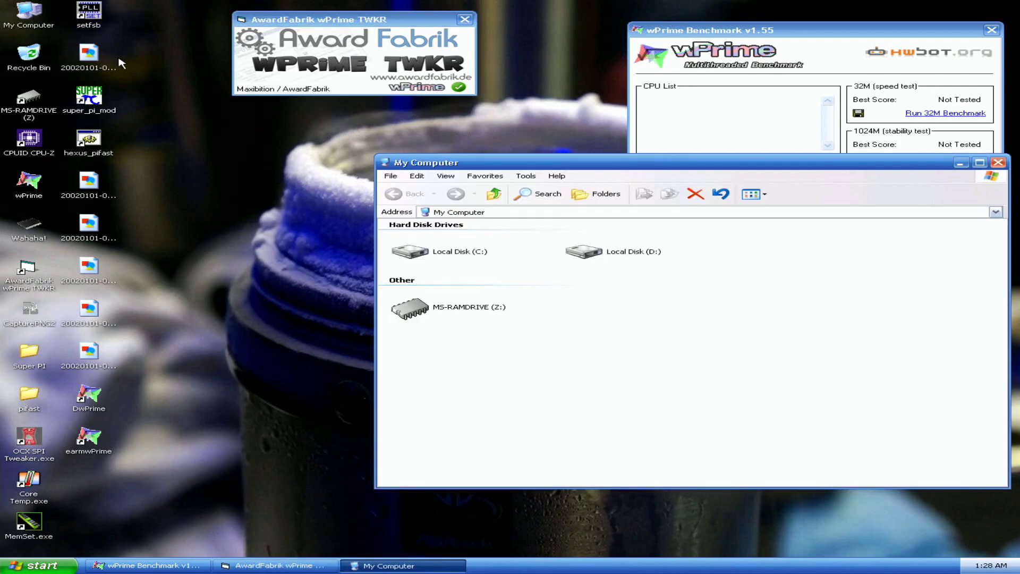
double_click(583, 250)
scroll(734, 442, down, 1)
click(776, 347)
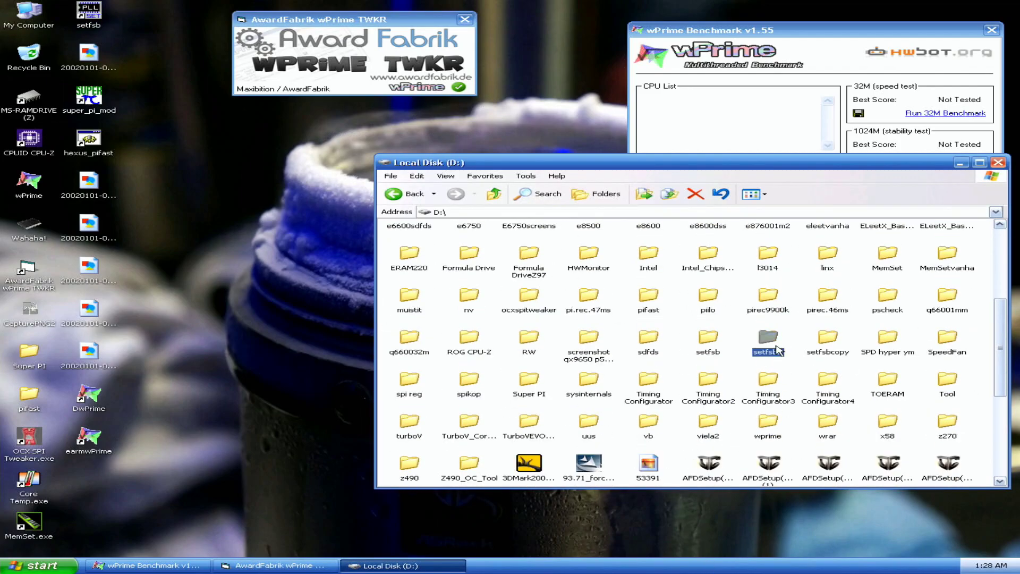
double_click(775, 347)
drag(387, 324, 821, 221)
click(404, 194)
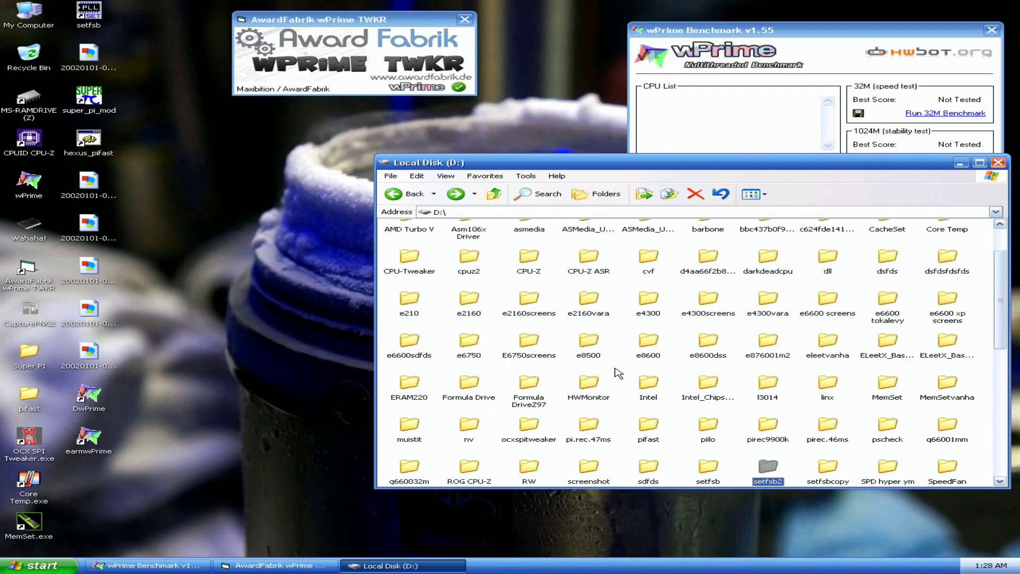
Try to delete all files in the D:\setfsb folder, and close the folder window
double_click(711, 475)
drag(419, 391, 907, 222)
right_click(744, 242)
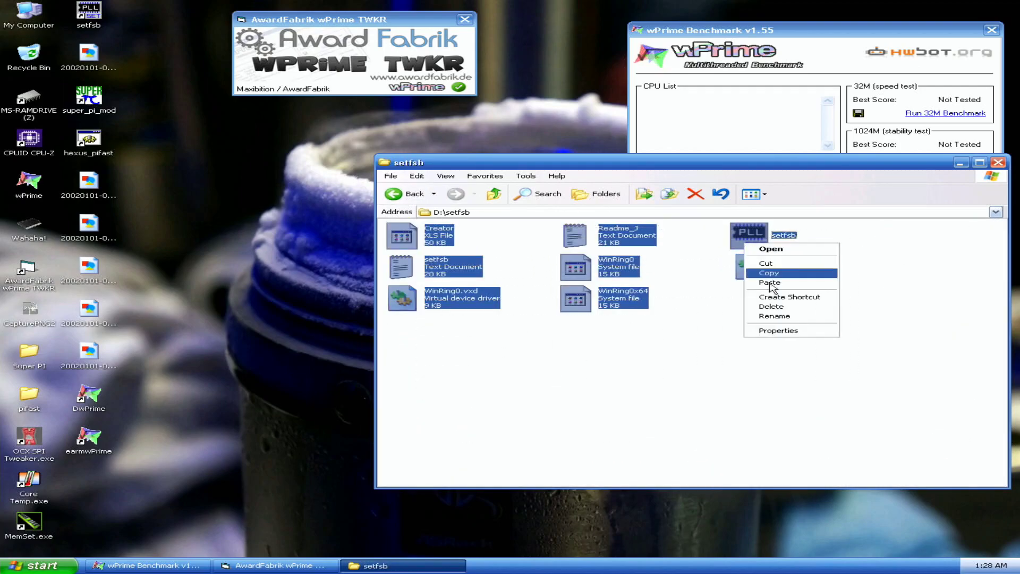
click(771, 306)
click(625, 304)
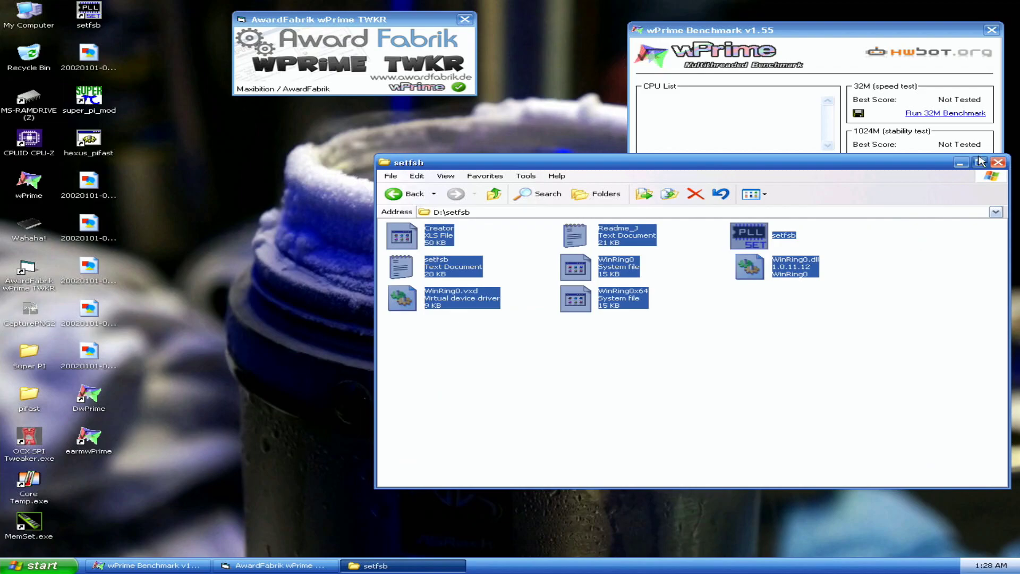
click(998, 162)
Open SetFSB, enable Ultra, read the current FSB, and apply hex 9B to PLL control register 01h
double_click(88, 13)
drag(786, 395, 657, 291)
click(677, 328)
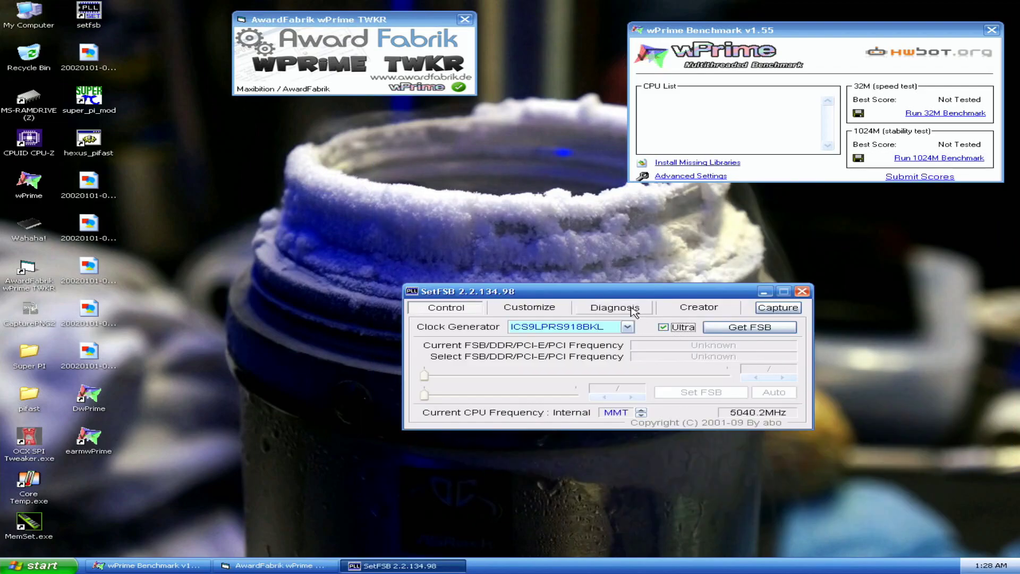
click(615, 308)
drag(584, 291, 509, 194)
click(675, 229)
click(403, 359)
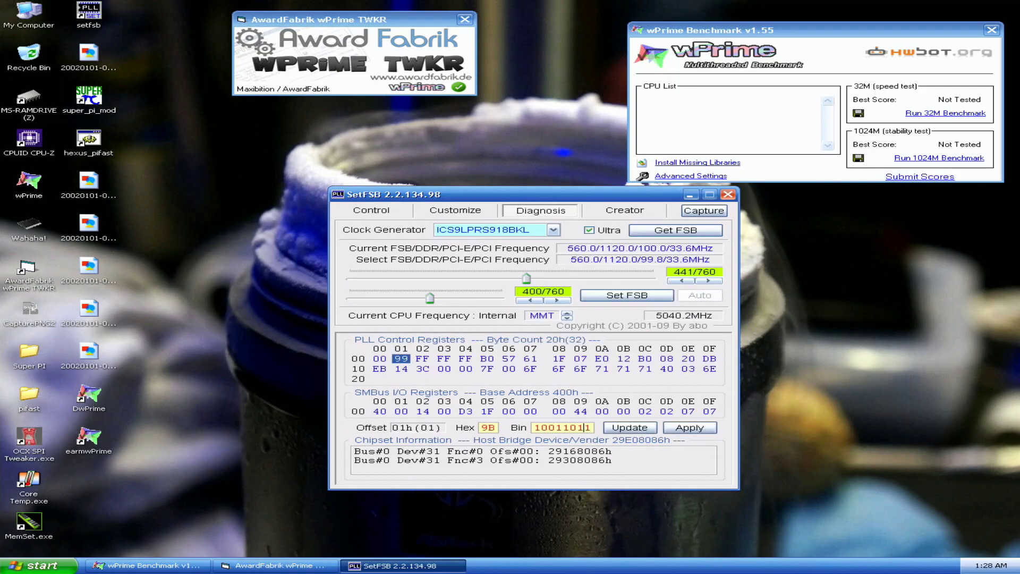
click(626, 428)
click(689, 428)
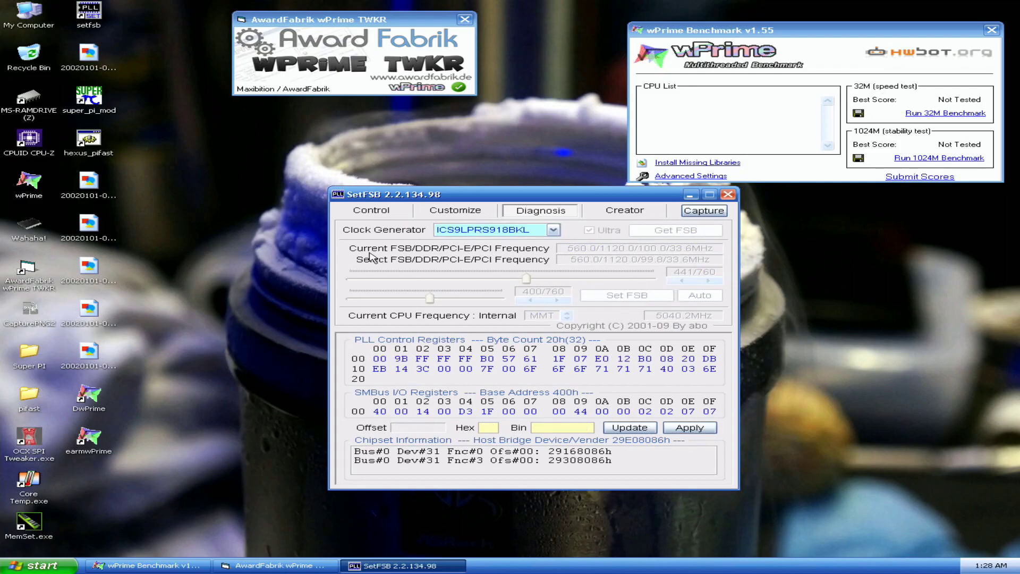
Raise the FSB to 561.6 MHz (443/760), apply it, and close SetFSB
click(371, 210)
double_click(708, 281)
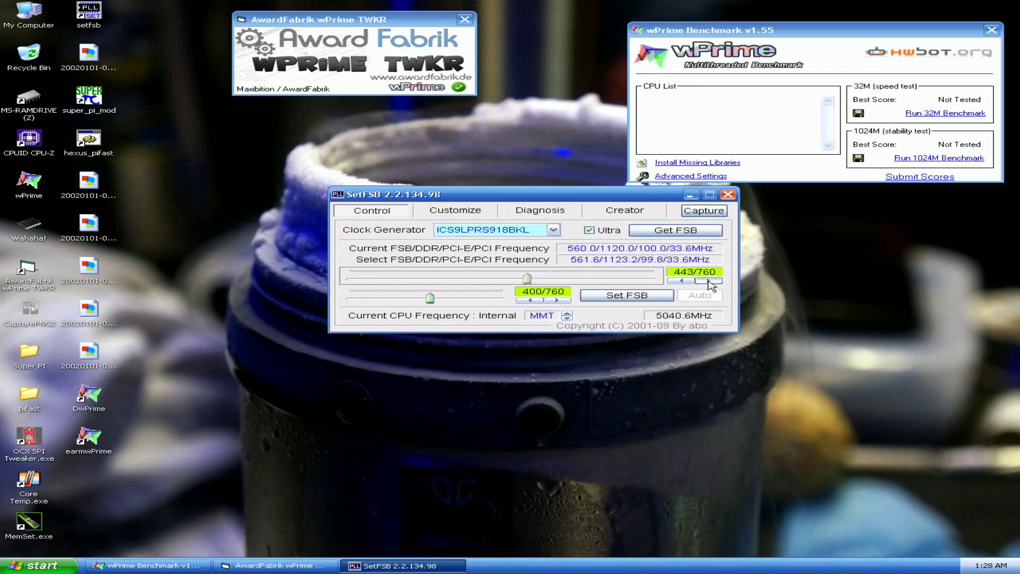
click(615, 299)
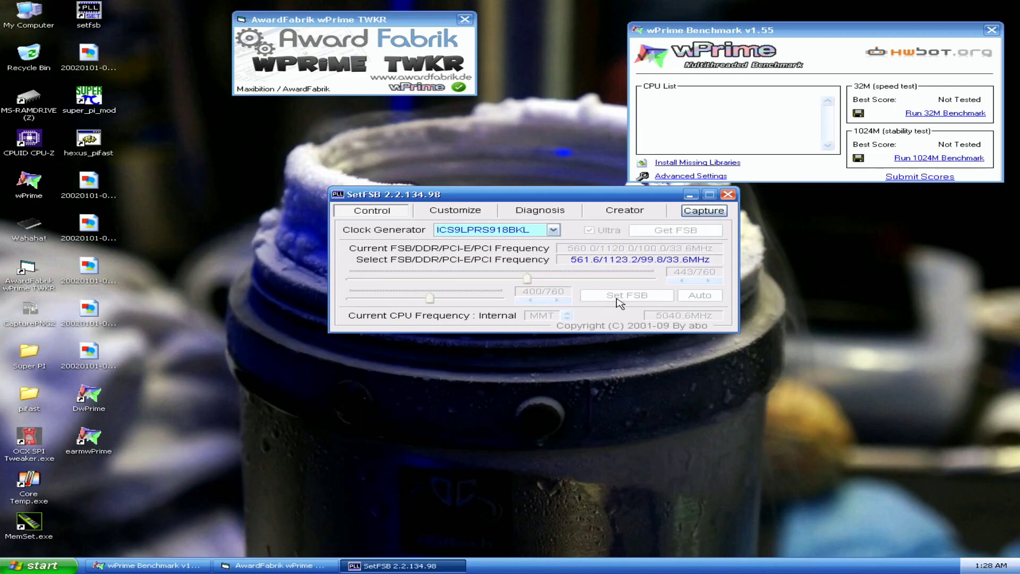
click(728, 194)
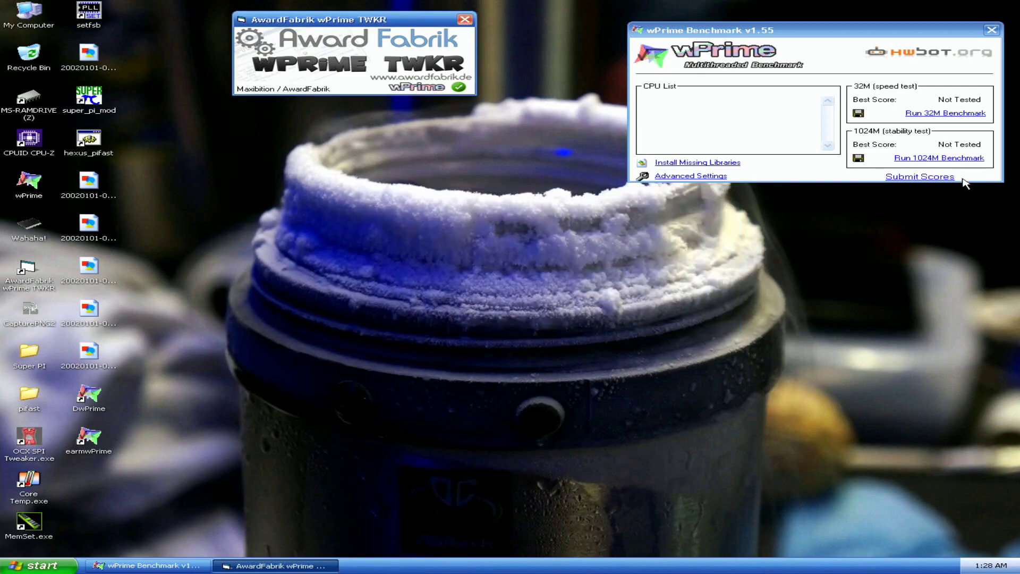
Run the wPrime 32M benchmark twice, moving the result window aside after each run
click(952, 113)
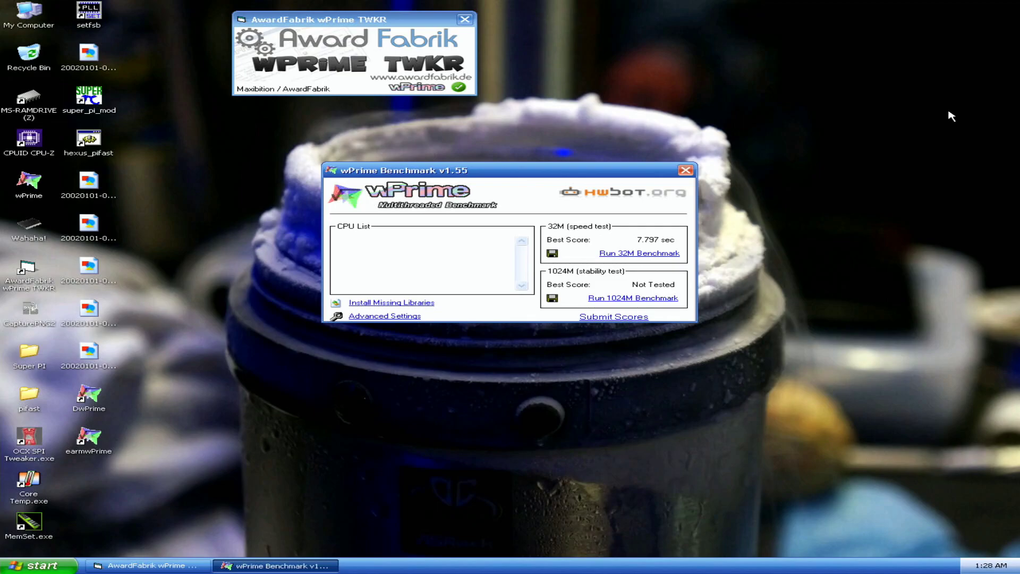
drag(590, 170, 757, 84)
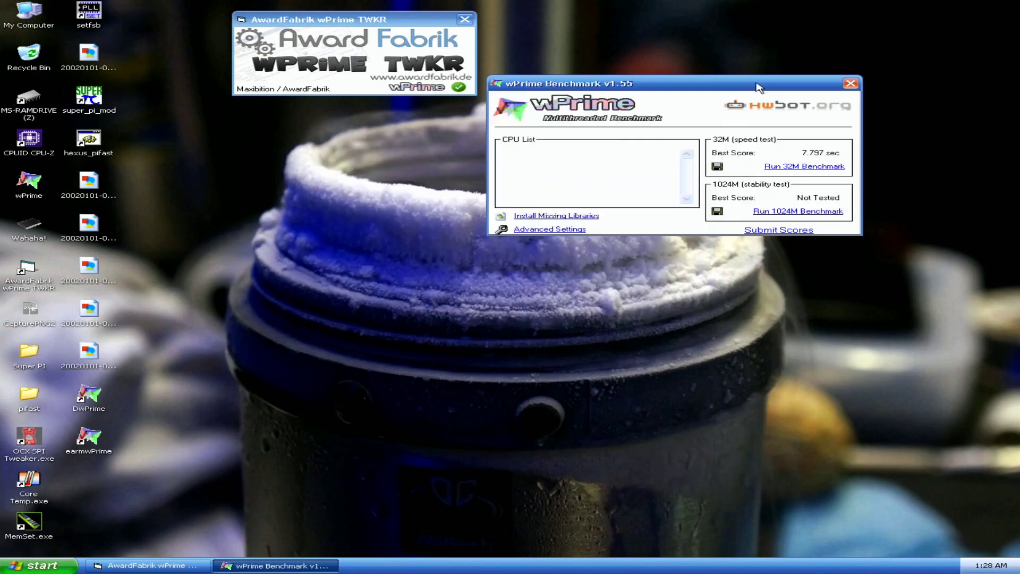
click(818, 166)
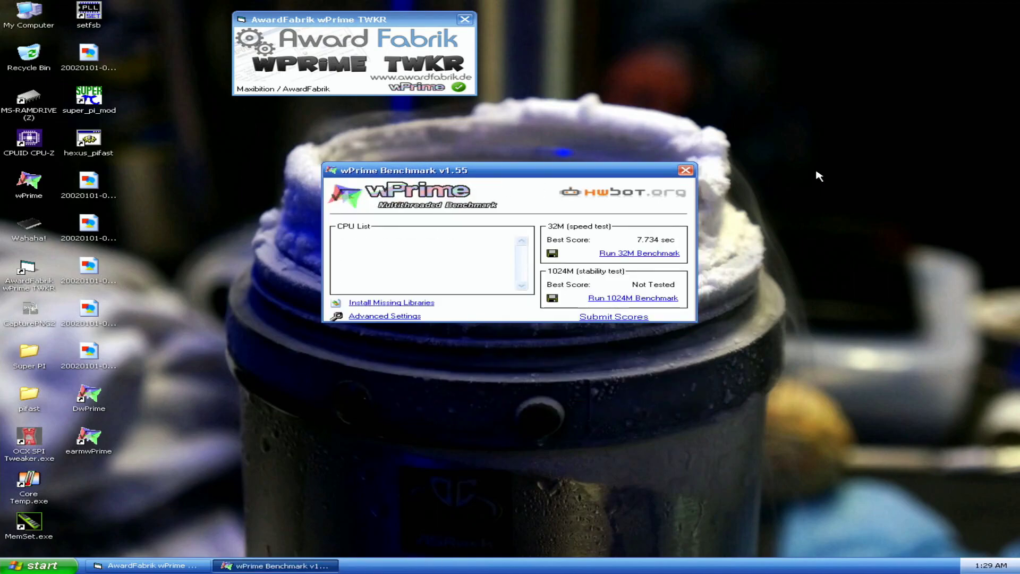
drag(572, 171, 848, 39)
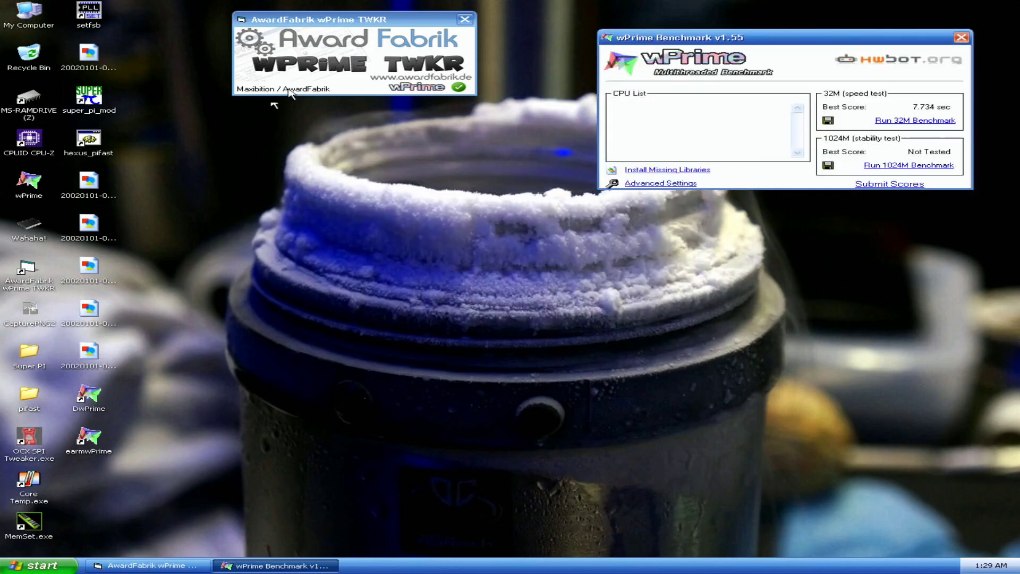
Open two CPU-Z windows, showing CPU and Memory details, and place them side by side beneath the benchmark windows
double_click(30, 137)
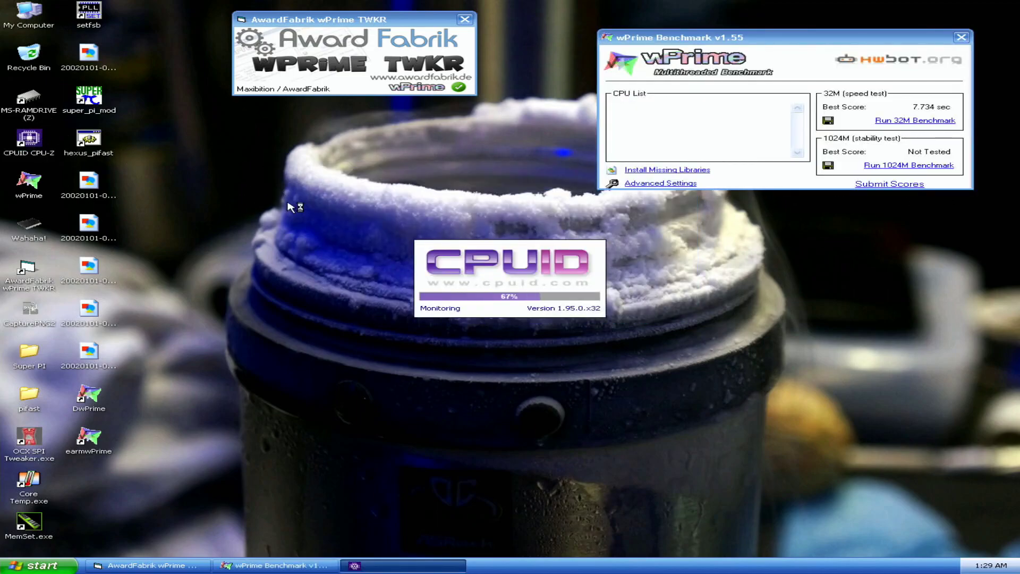
double_click(31, 151)
drag(414, 173, 701, 220)
drag(584, 173, 408, 196)
Capture the desktop with CapturePNG2, and close both CPU-Z windows
click(29, 319)
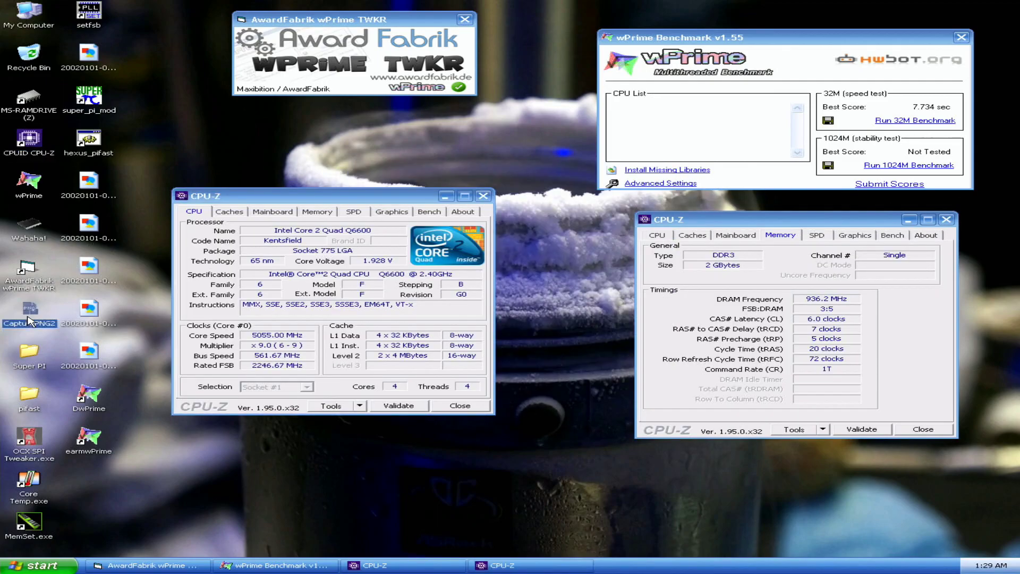
double_click(30, 314)
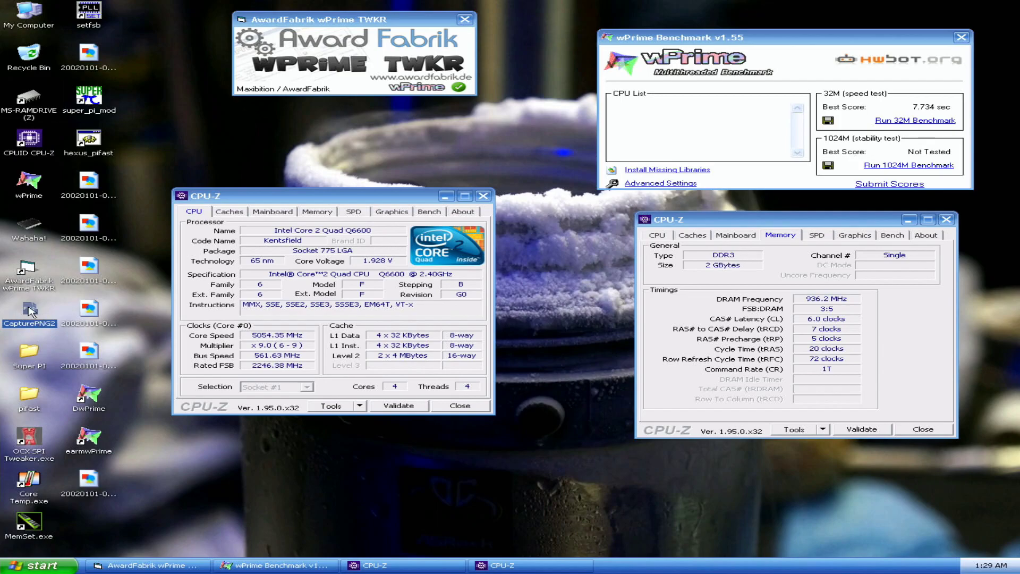
click(459, 405)
click(934, 429)
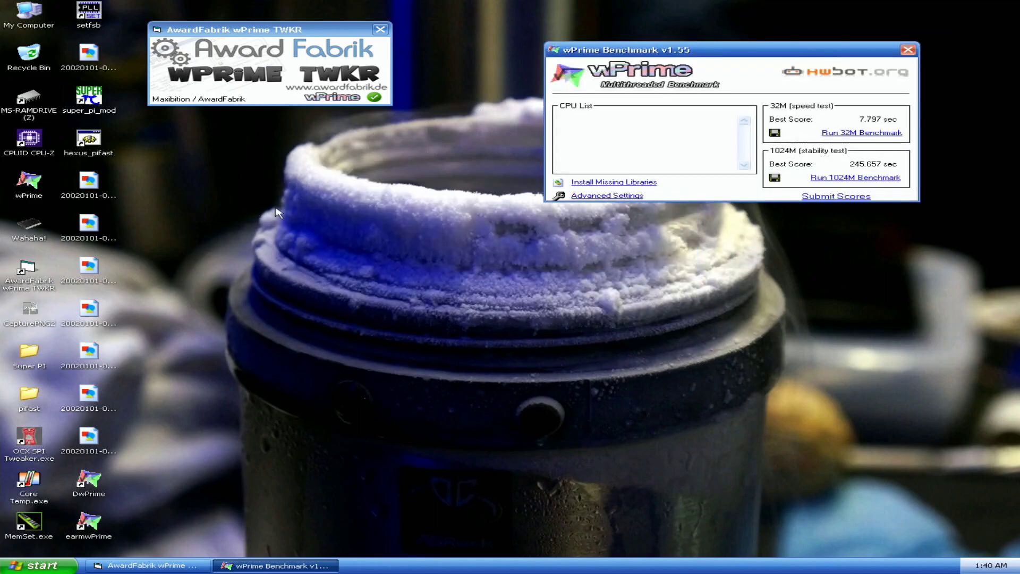
Place CPU-Z CPU and Memory windows beside the wPrime 32M and 1024M scores, and capture the desktop with CapturePNG2
double_click(29, 151)
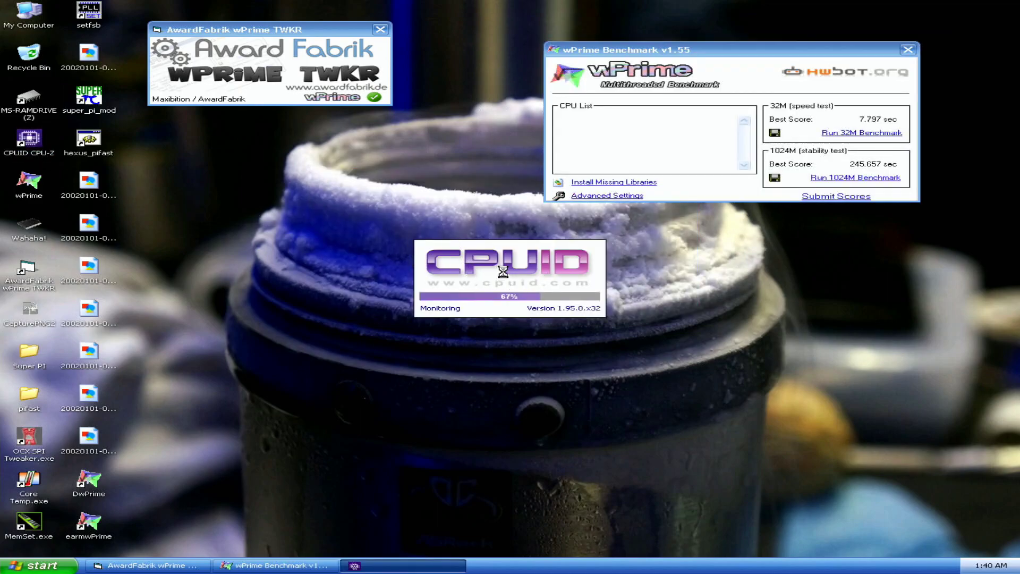
double_click(22, 144)
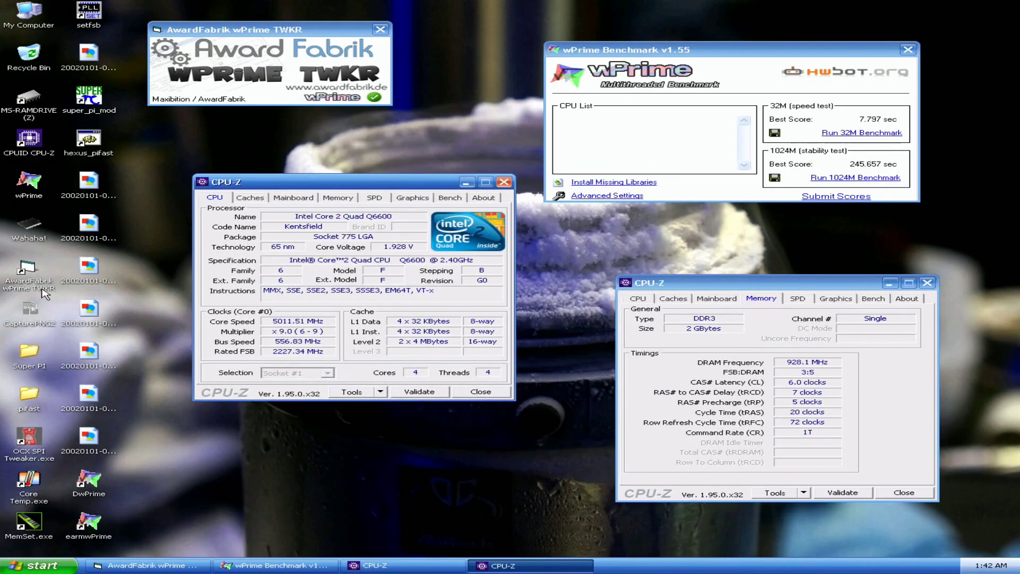
click(33, 309)
double_click(32, 314)
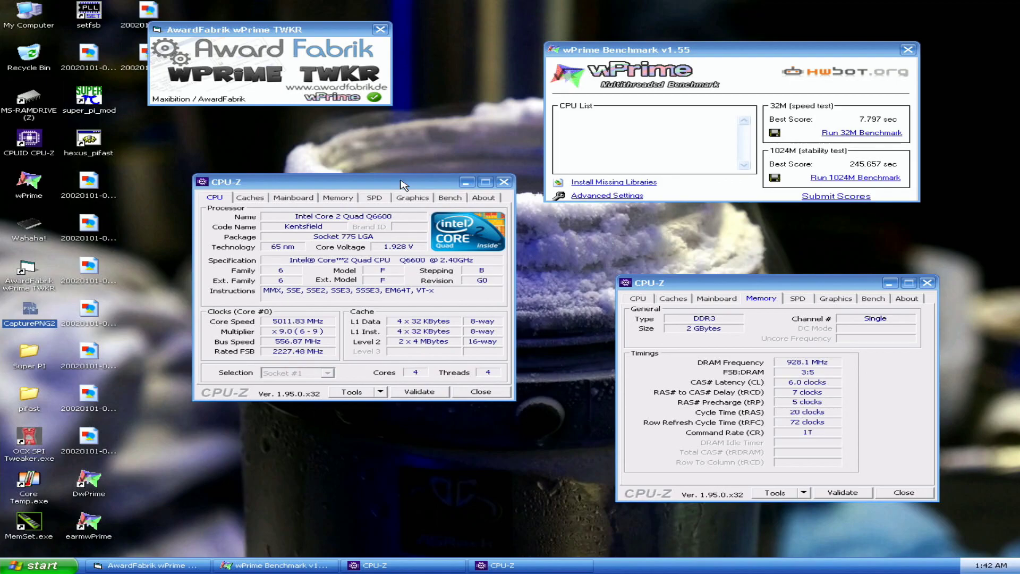
Replace the AwardFabrik window with the CPU-Z CPU window, and place a third CPU-Z window with Mainboard details below it
click(380, 29)
drag(390, 184, 386, 17)
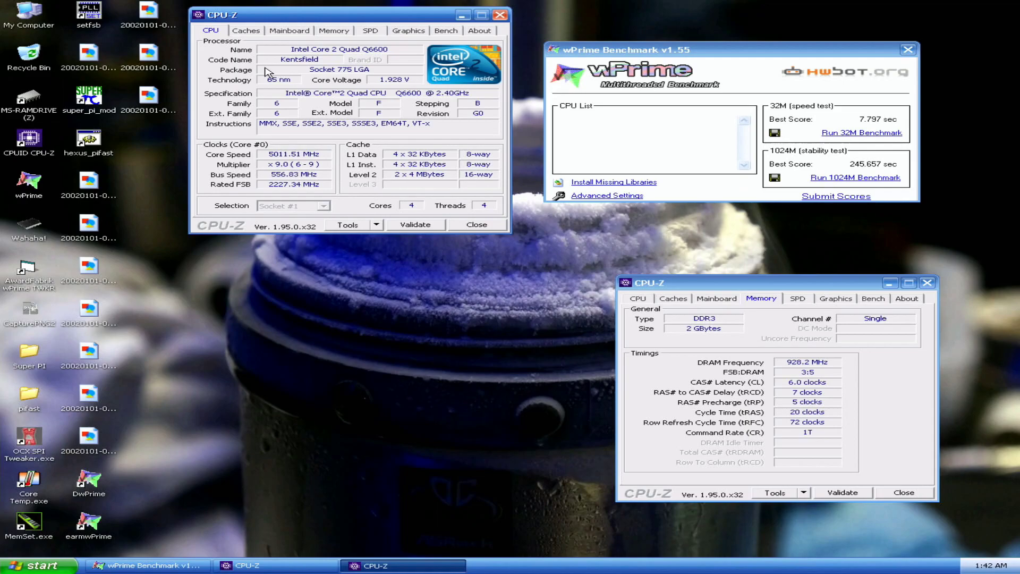
double_click(33, 149)
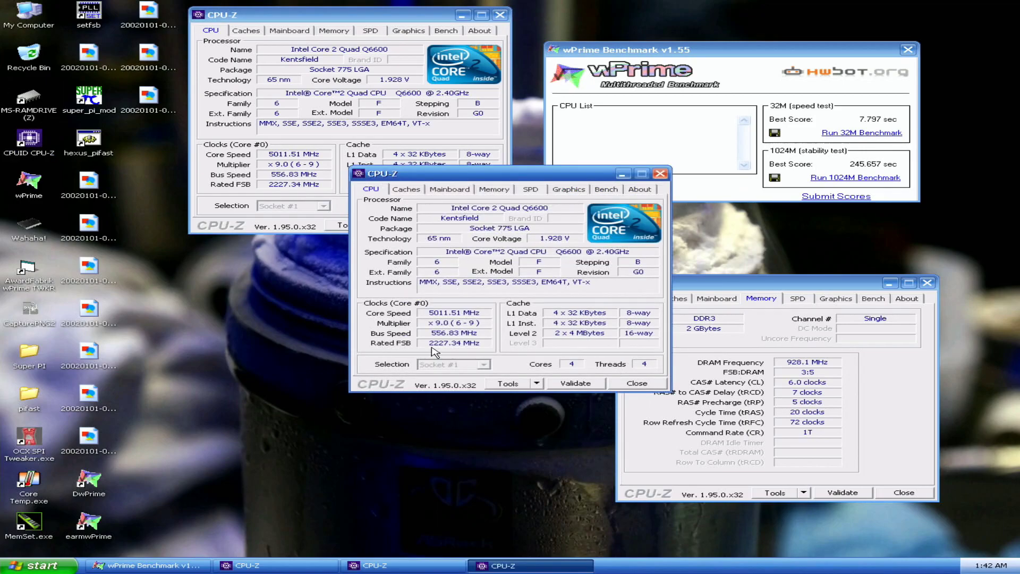
click(463, 187)
drag(462, 174, 306, 264)
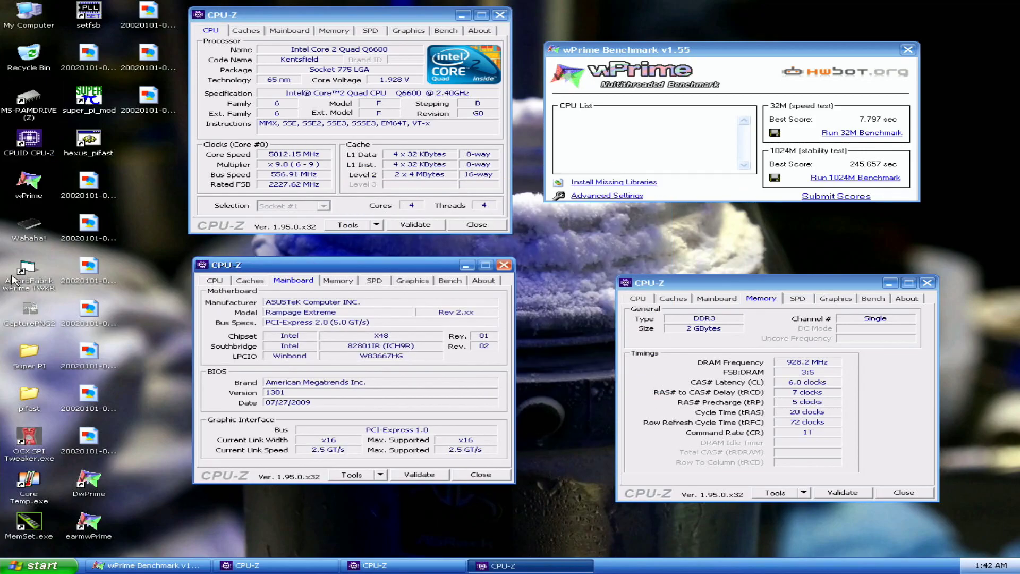
Capture several desktop screenshots of the wPrime scores with the CPU, Mainboard and Memory details using CapturePNG2
click(39, 314)
double_click(40, 313)
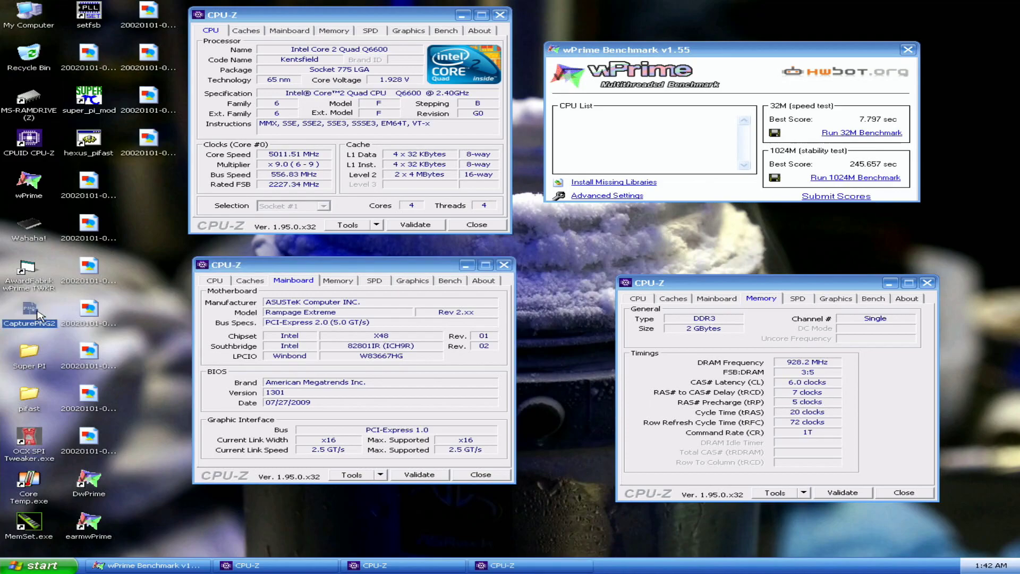
double_click(31, 313)
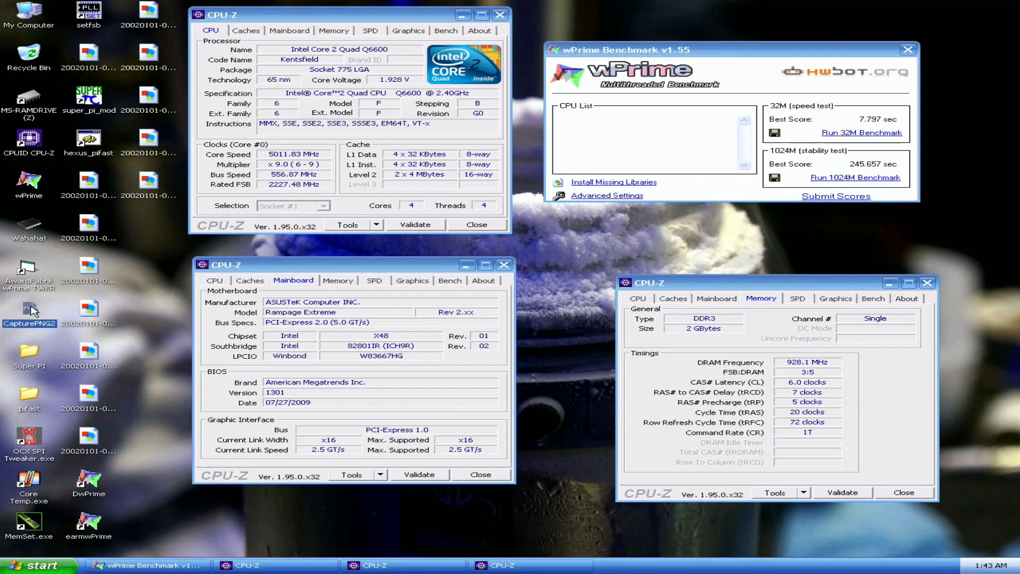
double_click(31, 306)
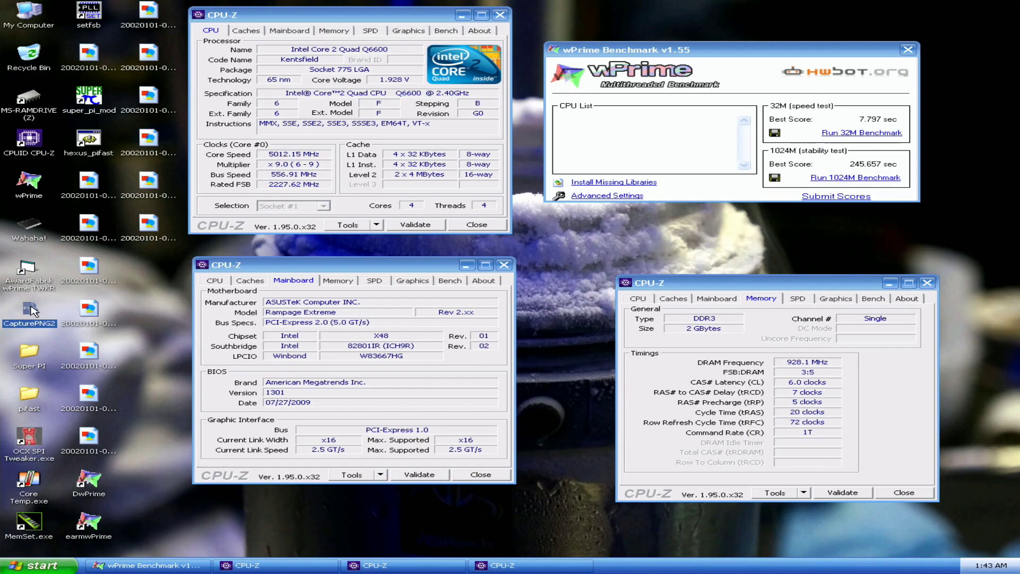
key(Print)
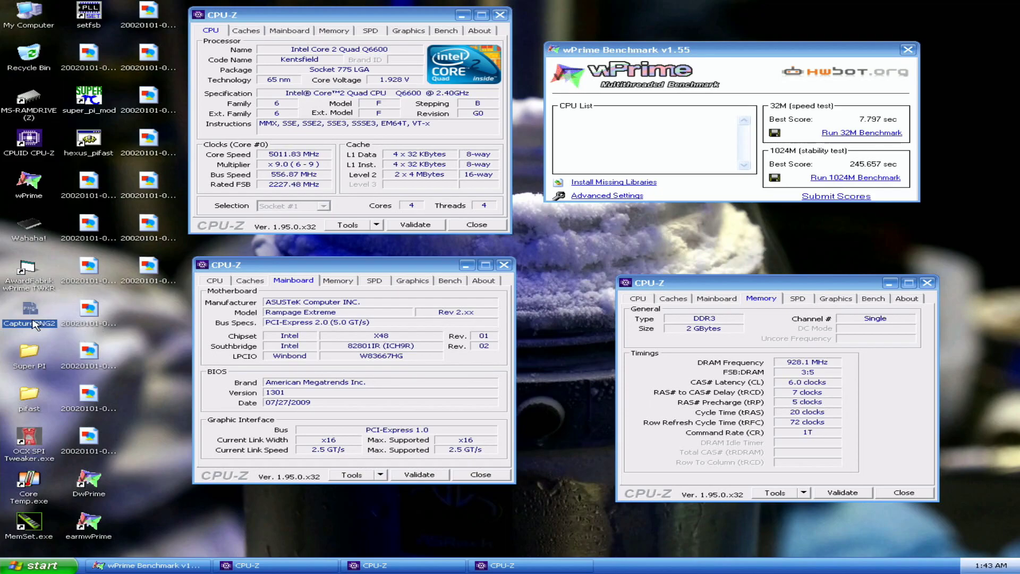
Capture the desktop once more with the wPrime scores and CPU-Z details, and close all three CPU-Z windows
key(Print)
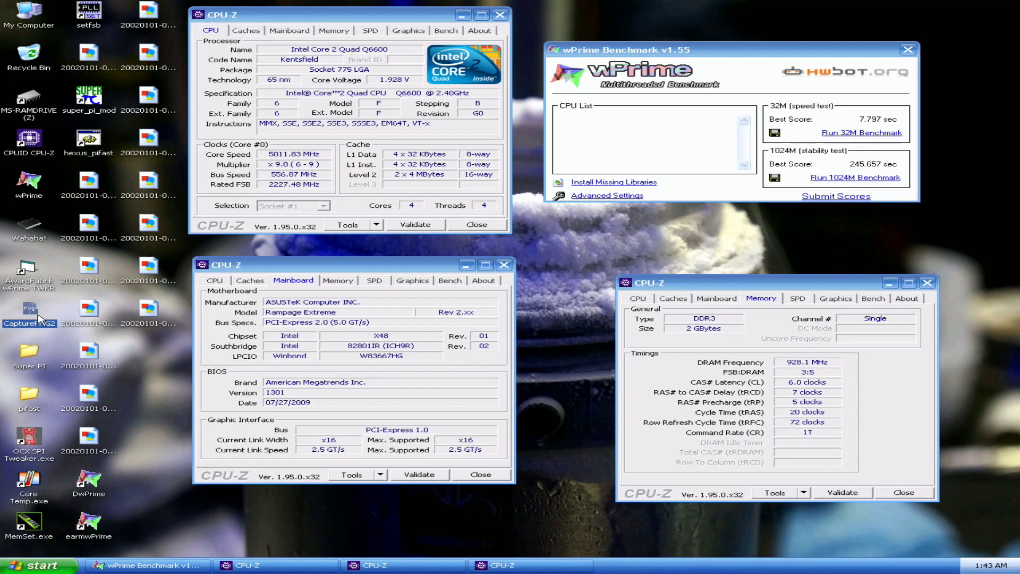
click(505, 474)
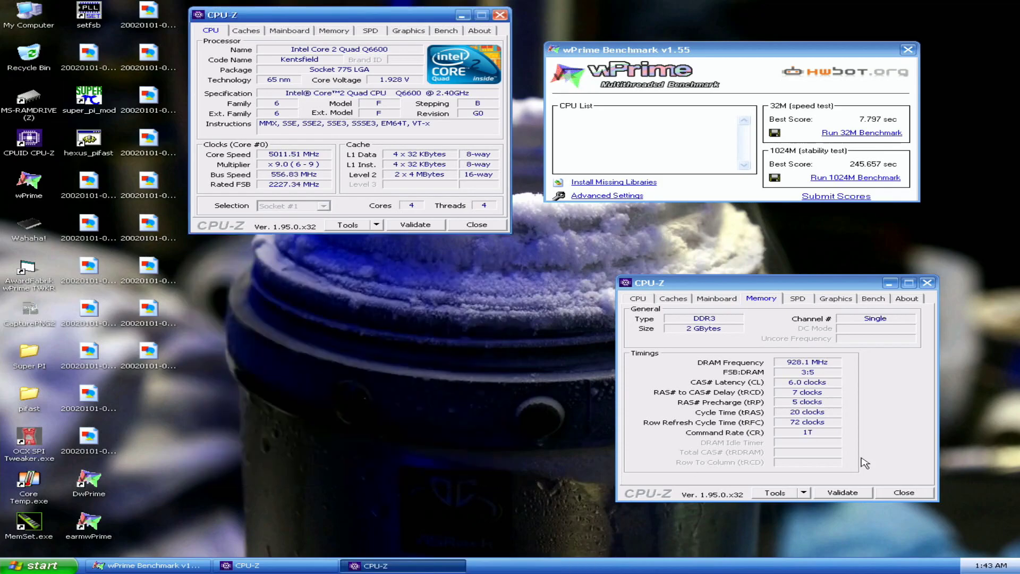
click(903, 492)
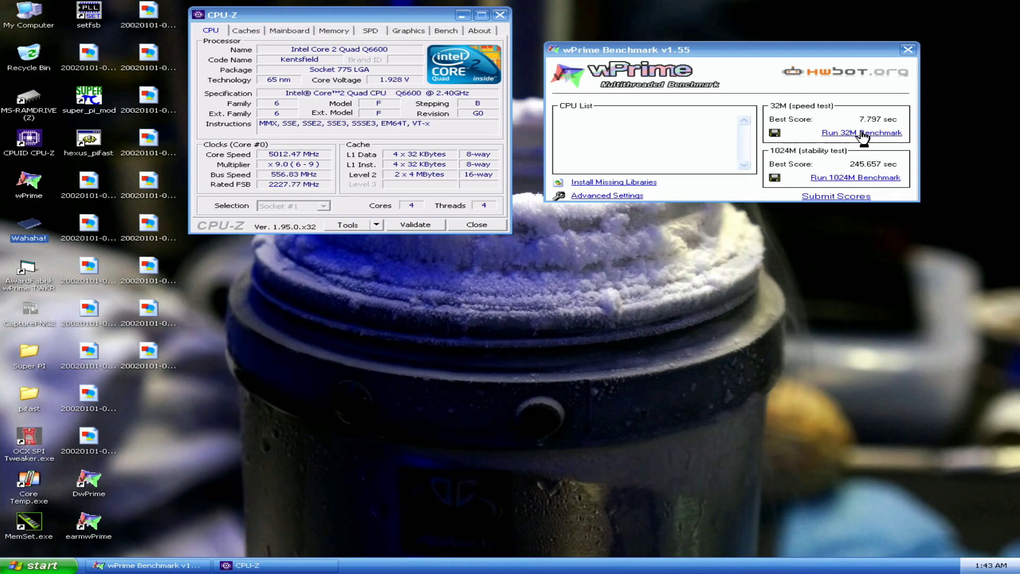
click(453, 228)
Launch AwardFabrik wPrime TWKR and rerun the wPrime 32M benchmark
double_click(39, 270)
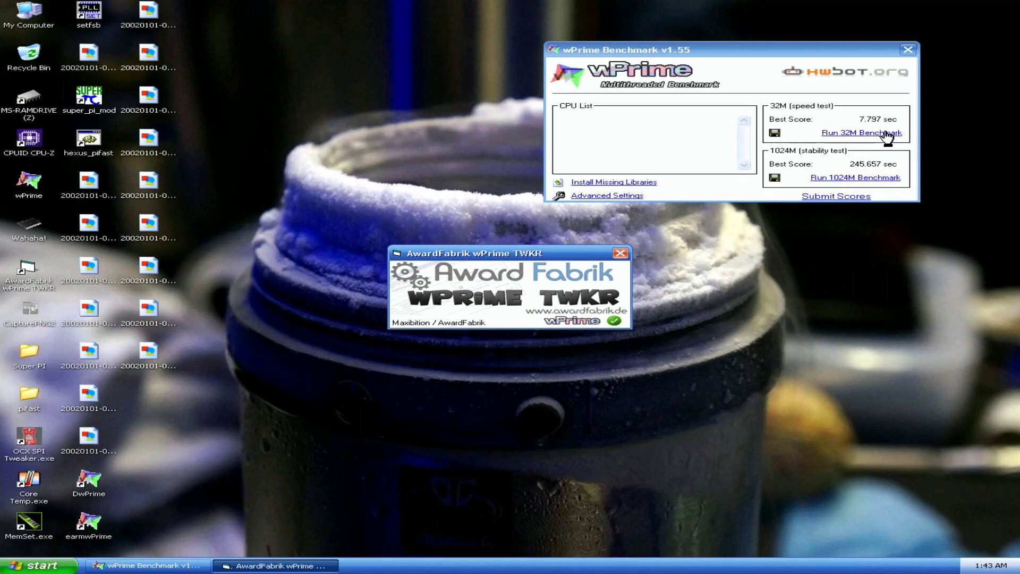
click(886, 132)
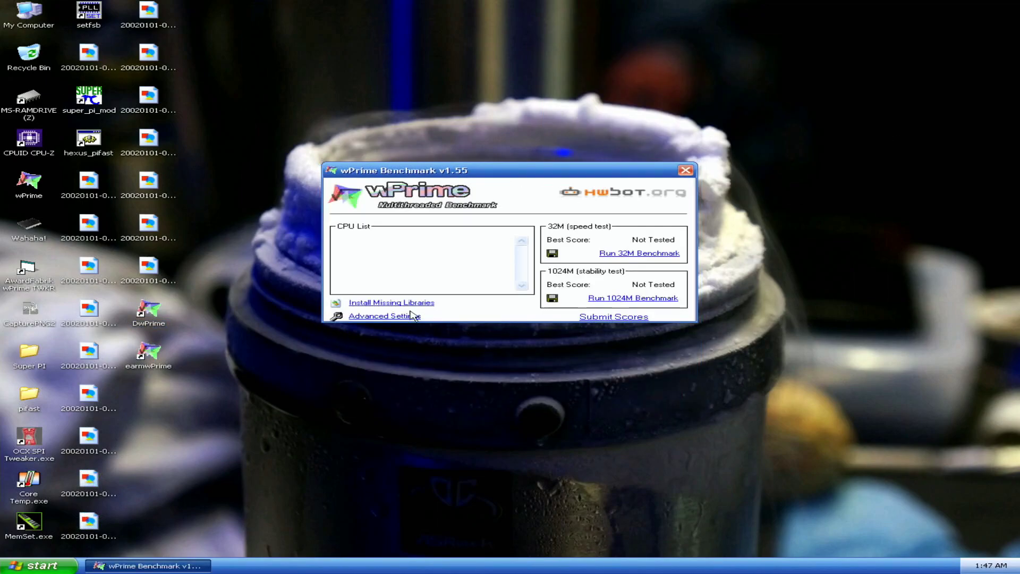
Set the wPrime thread count to 8 in the advanced settings and save it
click(411, 316)
click(611, 241)
text(9)
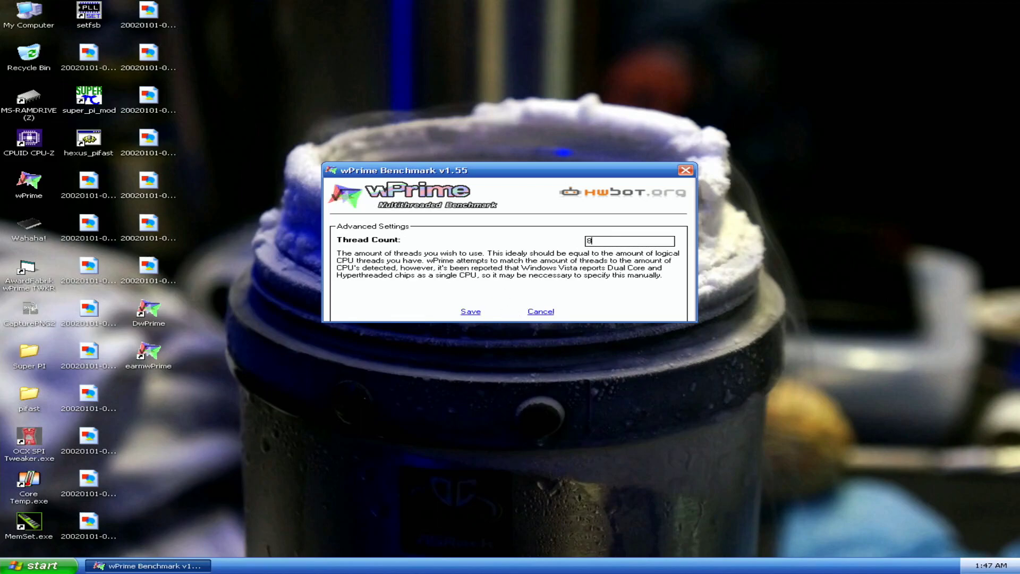
click(470, 312)
Move the wPrime window away from the desktop's centre, launch AwardFabrik wPrime TWKR, and place its window beside wPrime
drag(523, 169, 779, 41)
double_click(32, 271)
drag(568, 285, 410, 56)
Read the clock generator in SetFSB, raise the upper FSB slider to 443 for a 561.6 MHz FSB, apply it, and close SetFSB
double_click(89, 12)
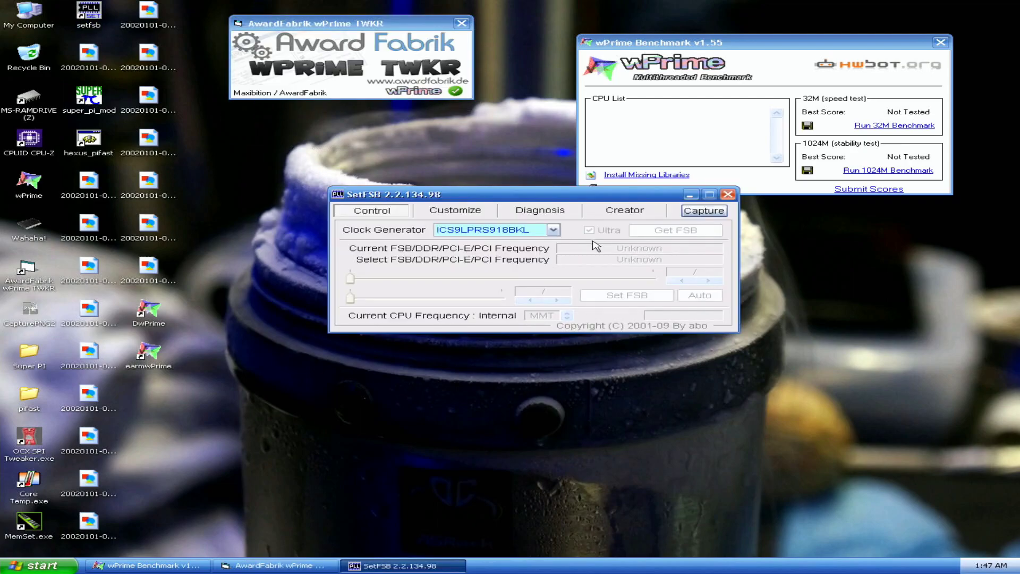
click(547, 214)
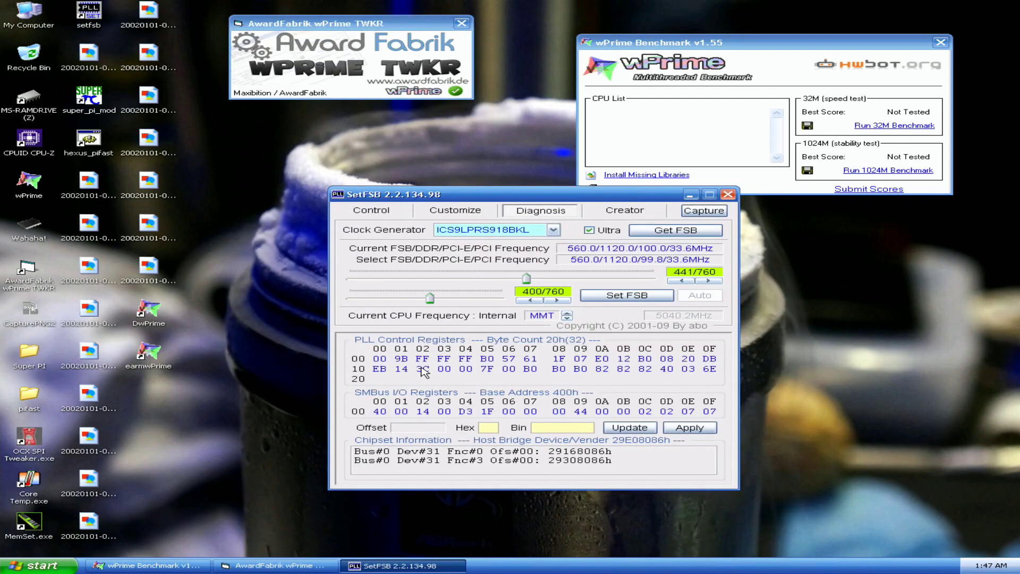
click(378, 216)
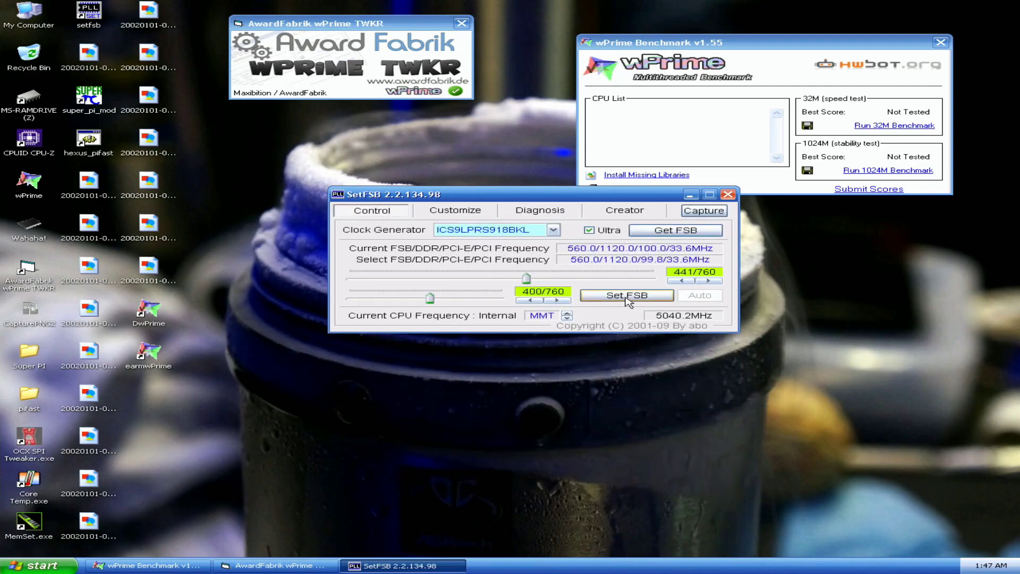
click(708, 280)
click(708, 280)
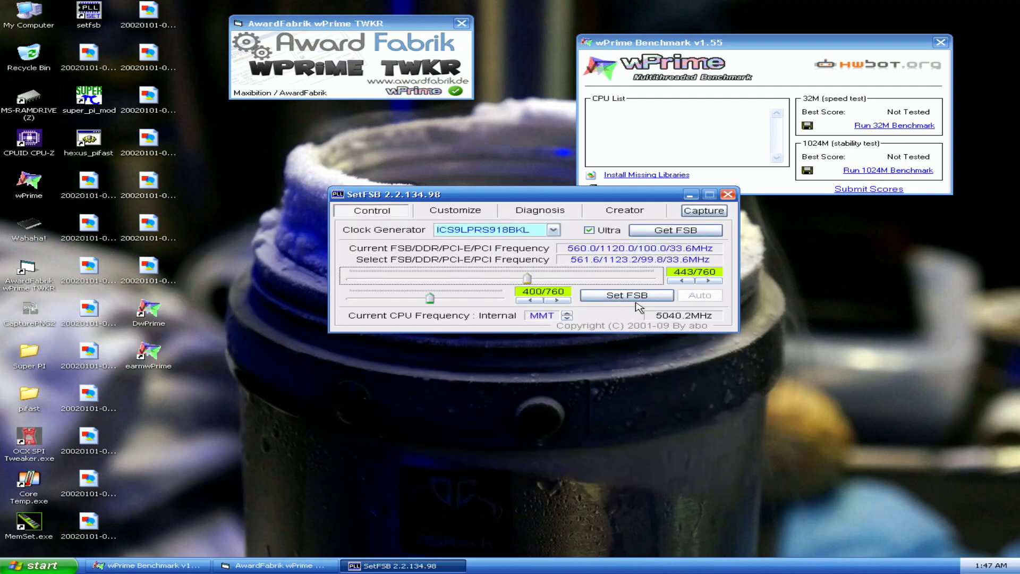
click(634, 299)
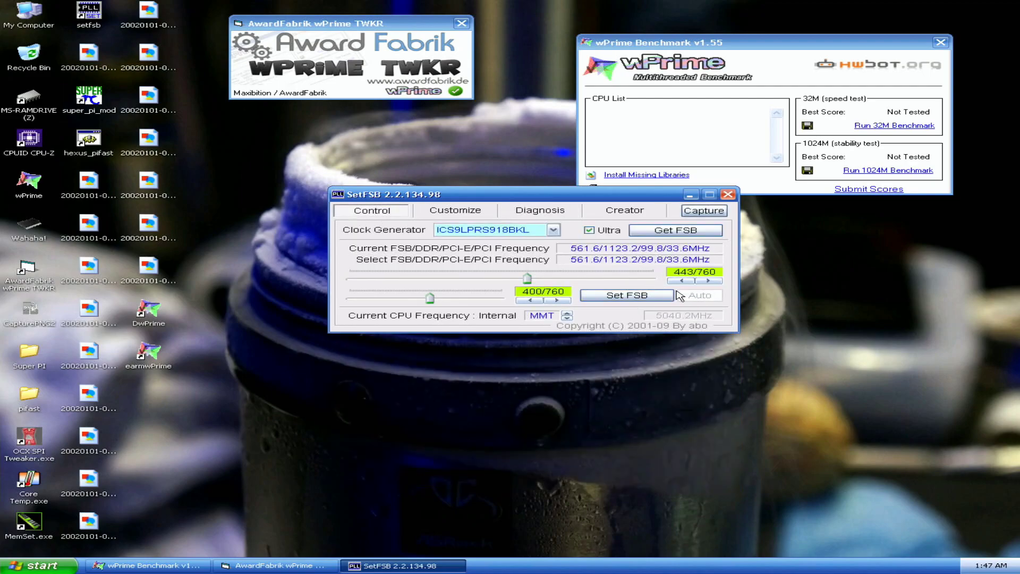
click(727, 194)
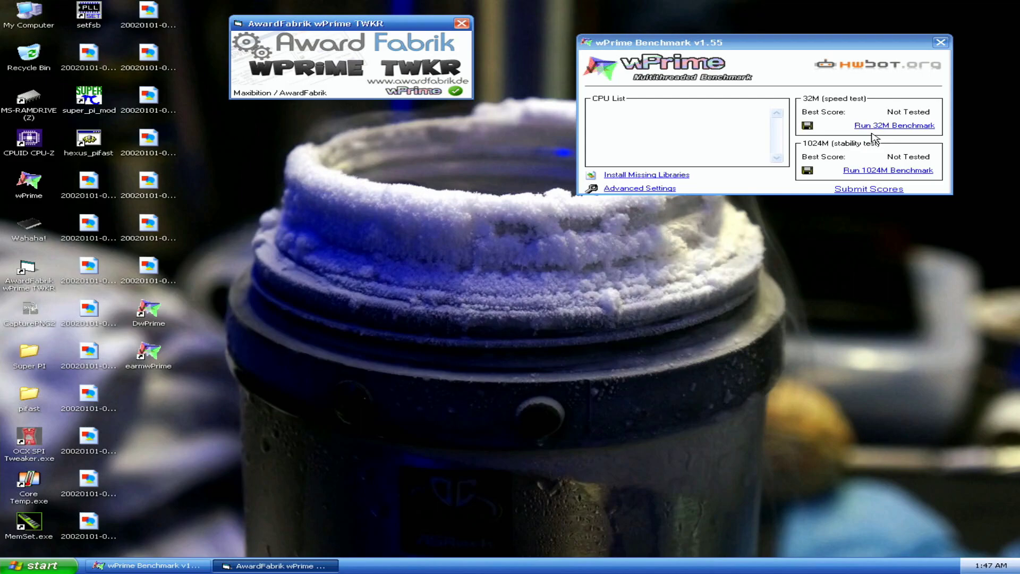
Run the wPrime 32M benchmark at the raised FSB and move its result window beside the AwardFabrik window
click(897, 127)
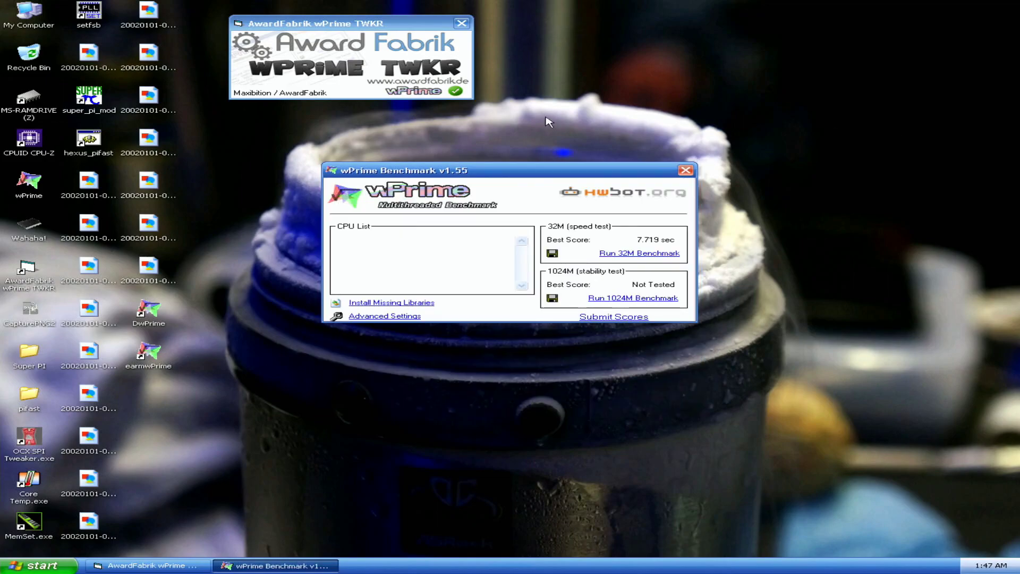
drag(539, 171, 713, 53)
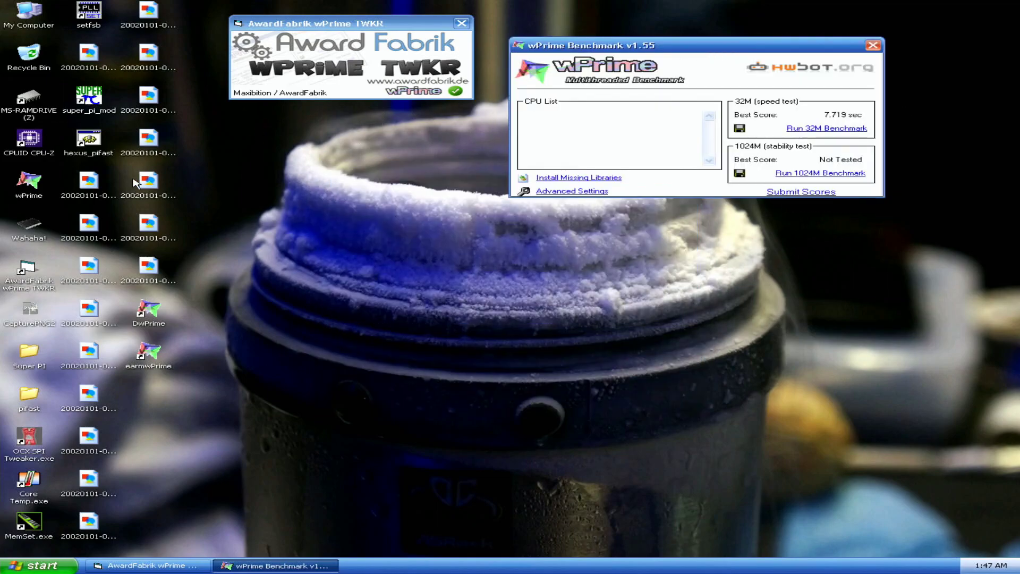